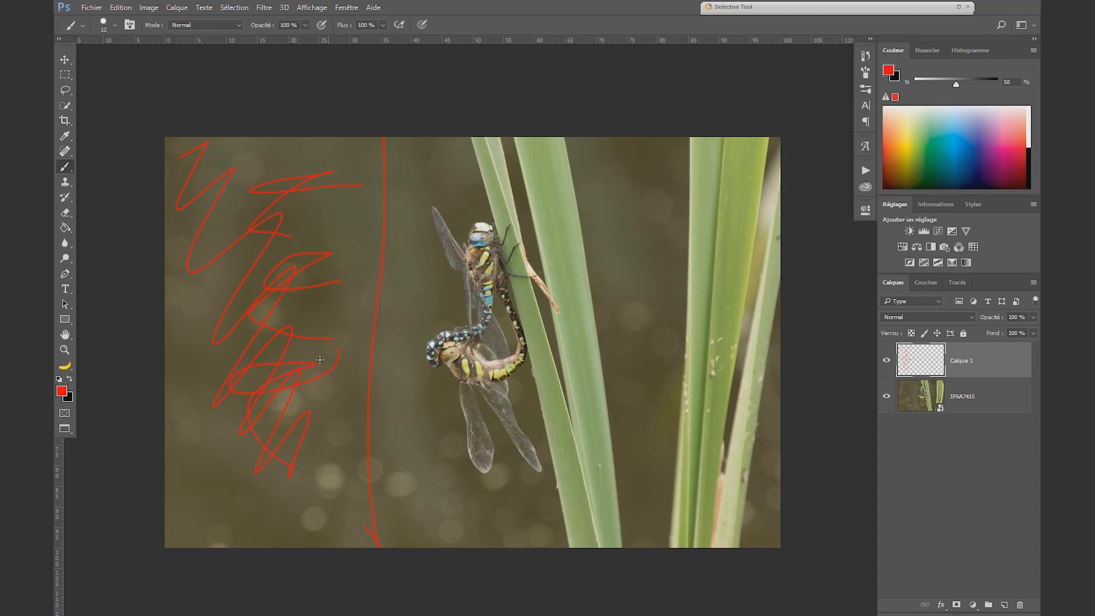
Mark the reeds, both dragonflies and the upper one's head with red brush strokes on a separate layer.
mouse_move(704, 142)
mouse_down()
mouse_move(743, 163)
mouse_move(725, 230)
mouse_move(739, 316)
mouse_move(703, 460)
mouse_move(728, 568)
mouse_up()
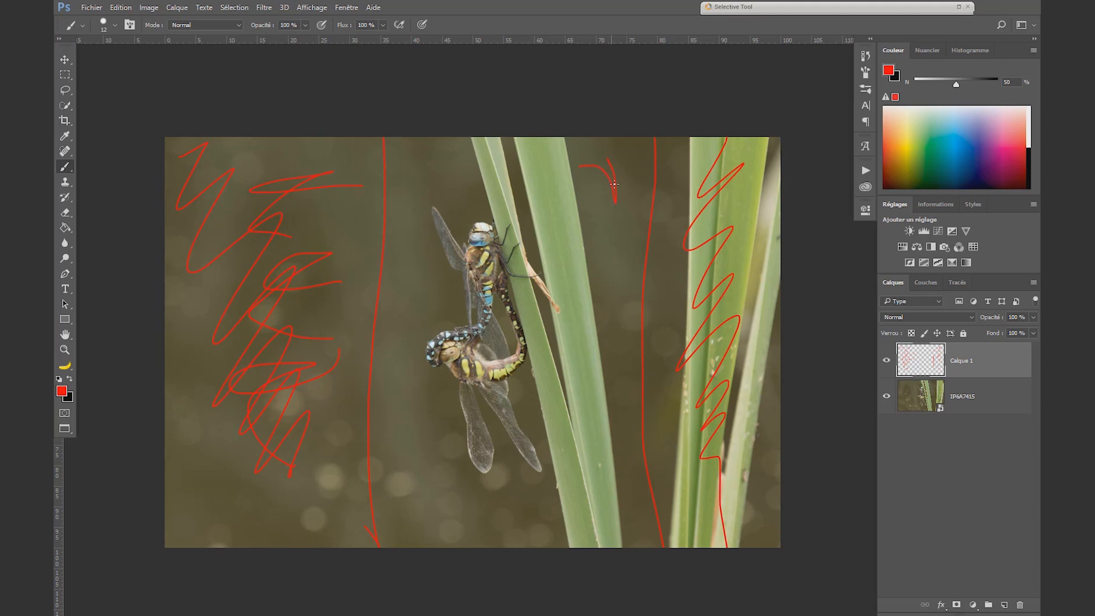
drag(552, 148, 595, 499)
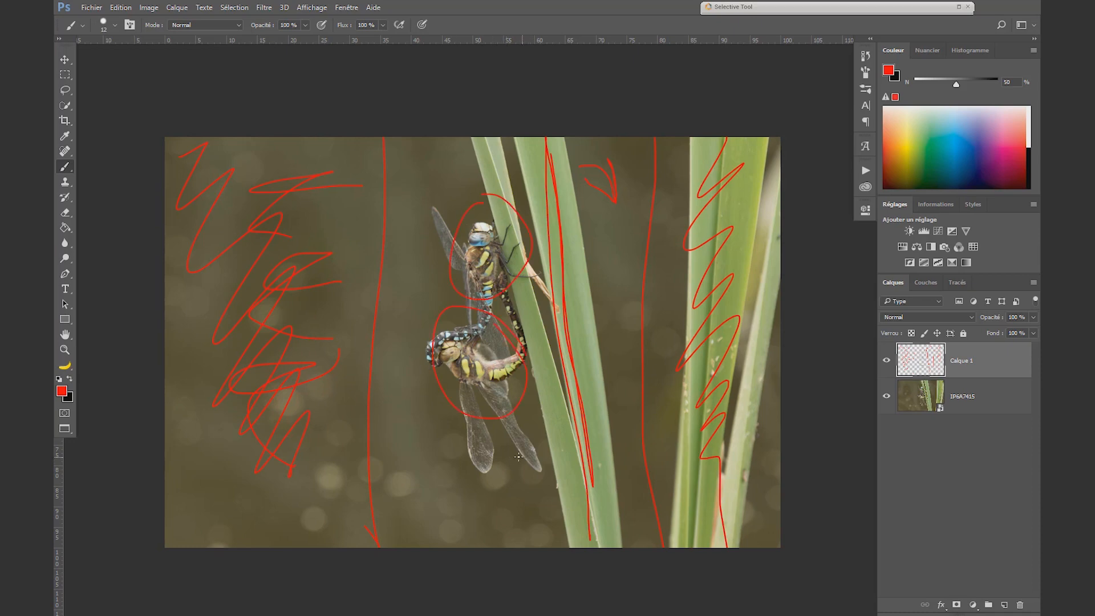
mouse_move(481, 240)
mouse_down()
mouse_move(699, 267)
mouse_move(580, 238)
mouse_move(473, 247)
mouse_up()
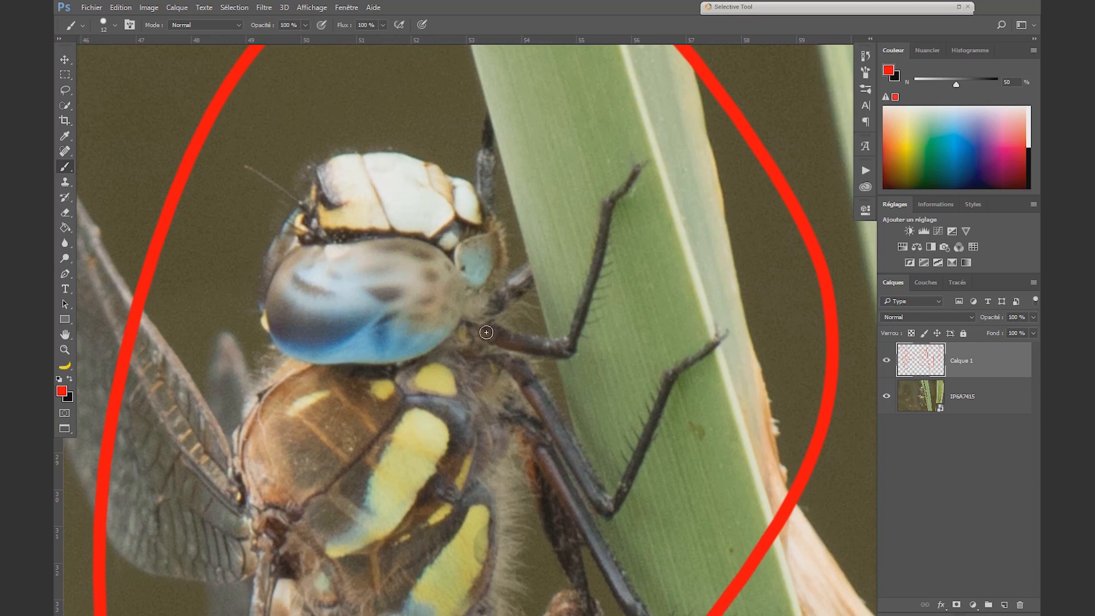
mouse_move(346, 167)
mouse_down()
mouse_move(414, 186)
mouse_move(431, 227)
mouse_up()
mouse_move(461, 194)
mouse_down()
mouse_move(470, 182)
mouse_move(465, 217)
mouse_up()
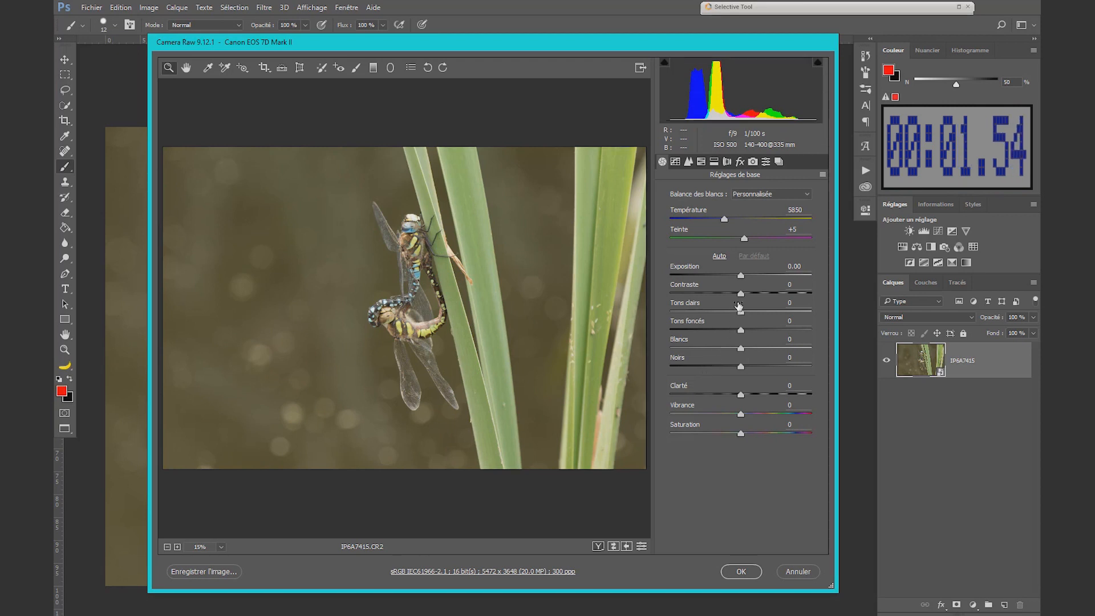
Apply the Camera Raw settings exposure -0.75, contrast -100, highlights -100, shadows +100, whites +70 and blacks -54.
drag(741, 293, 668, 294)
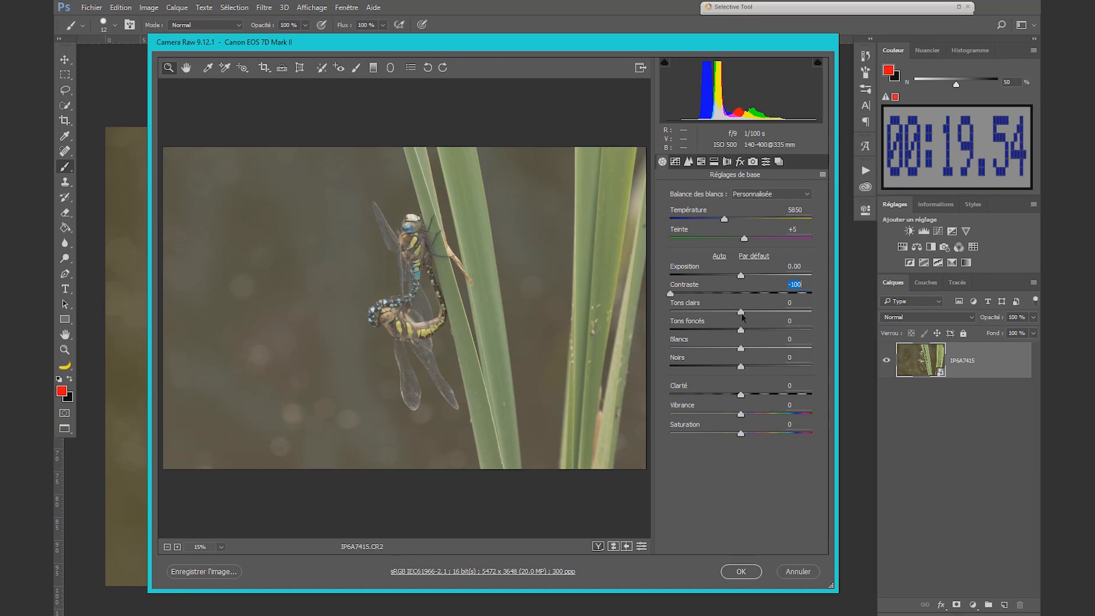
drag(741, 312, 646, 322)
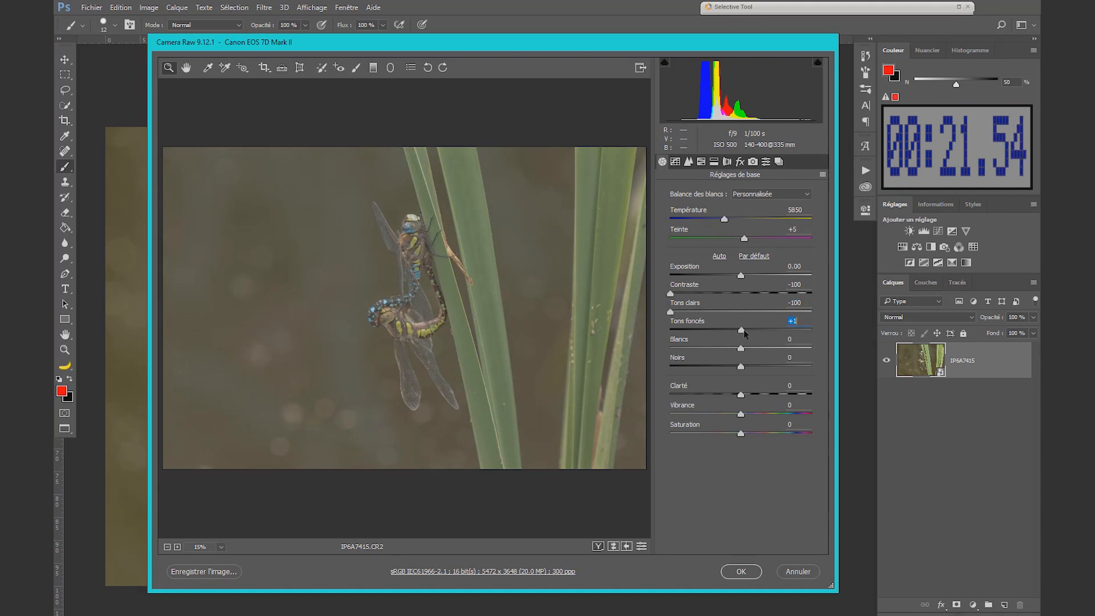
drag(740, 329, 863, 328)
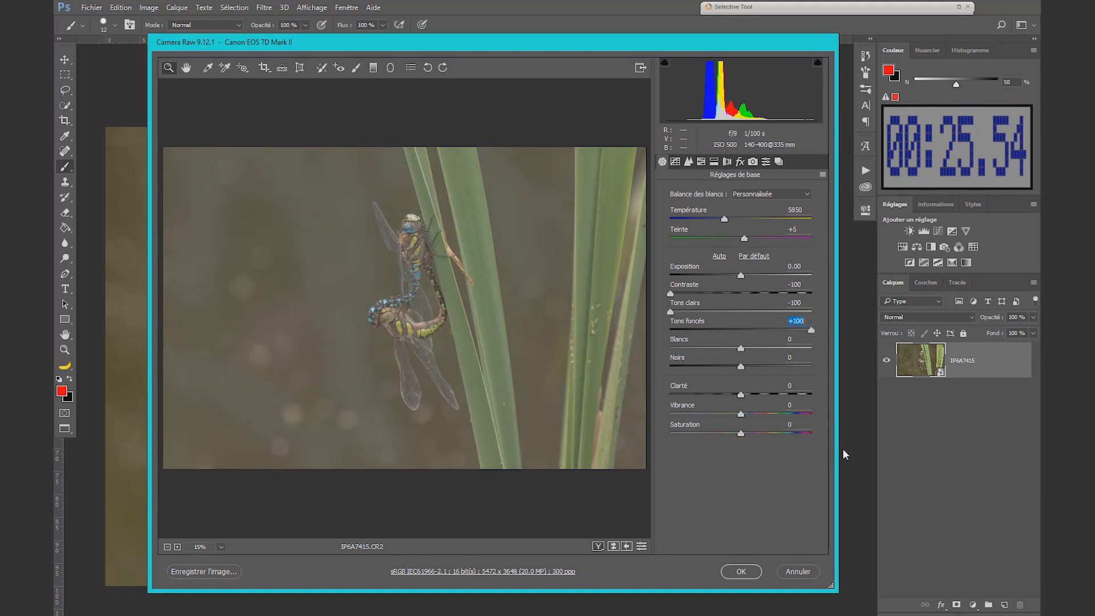
drag(741, 348, 706, 368)
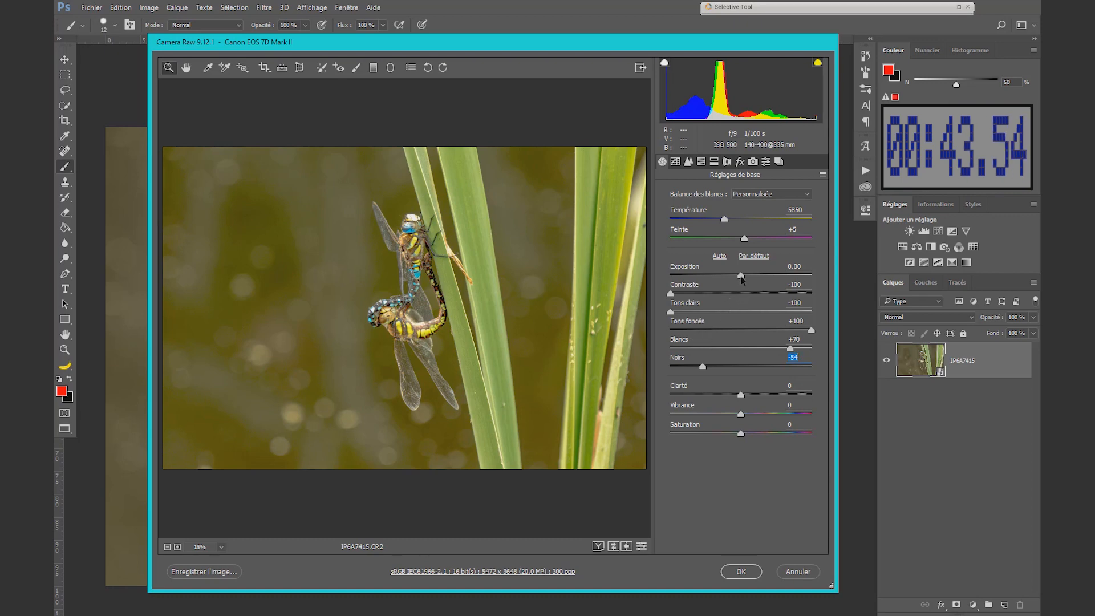
drag(741, 276, 730, 276)
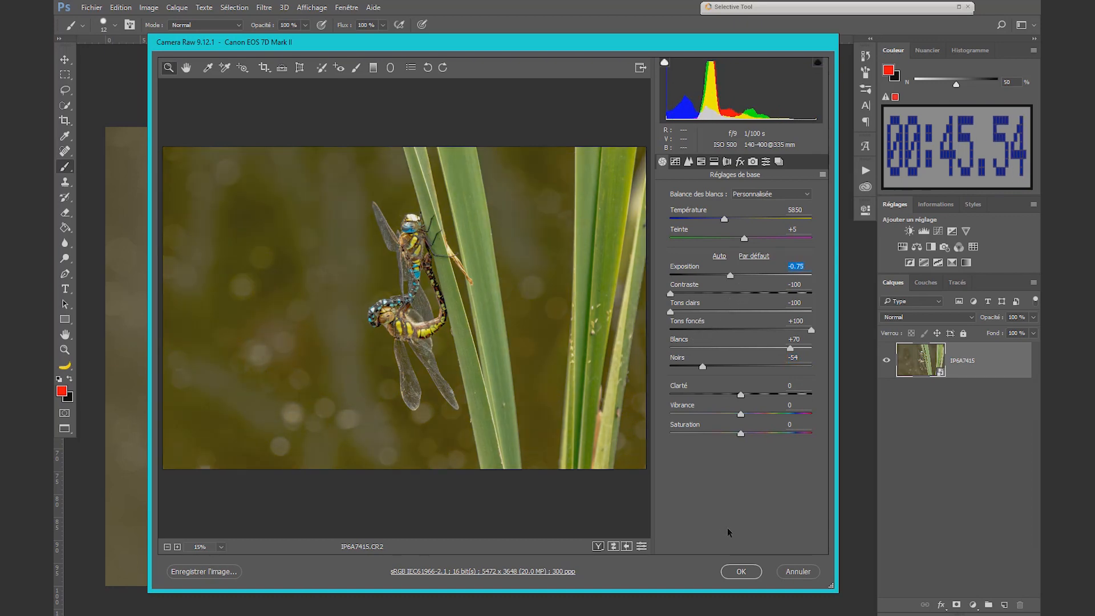
click(741, 572)
Crop the photo to a vertical frame around the dragonflies, rotating the image counterclockwise so the reed leans diagonally.
key(c)
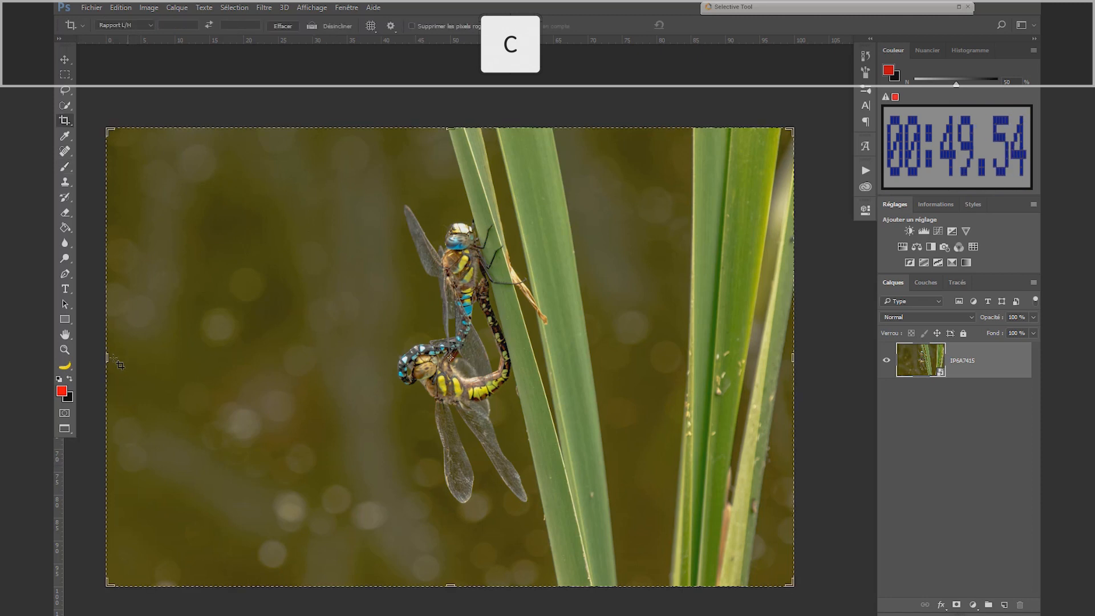
drag(107, 358, 293, 358)
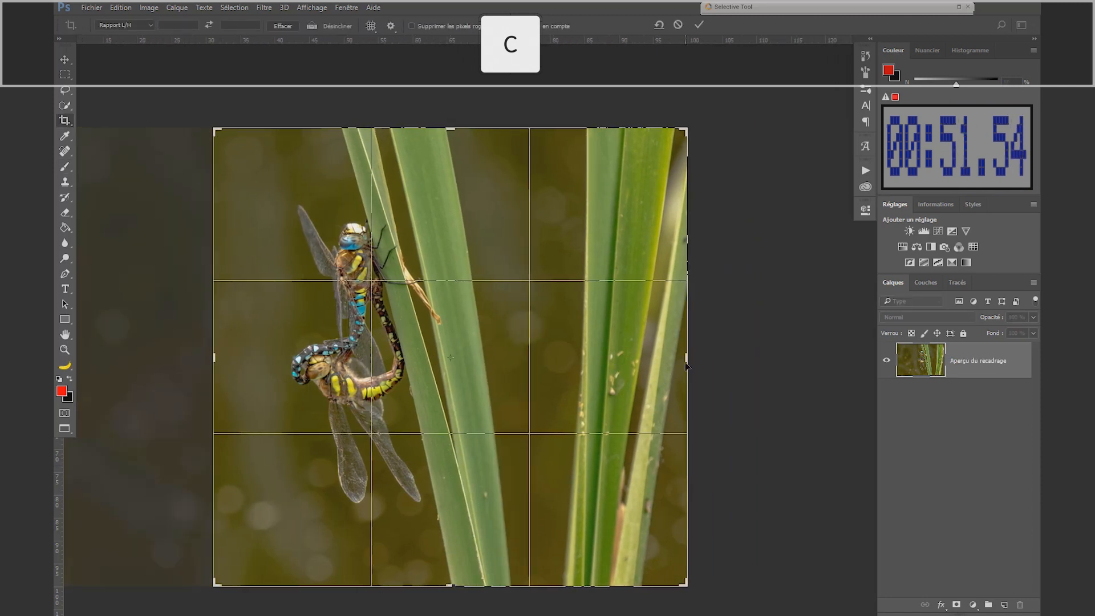
drag(688, 360, 546, 360)
drag(650, 126, 587, 90)
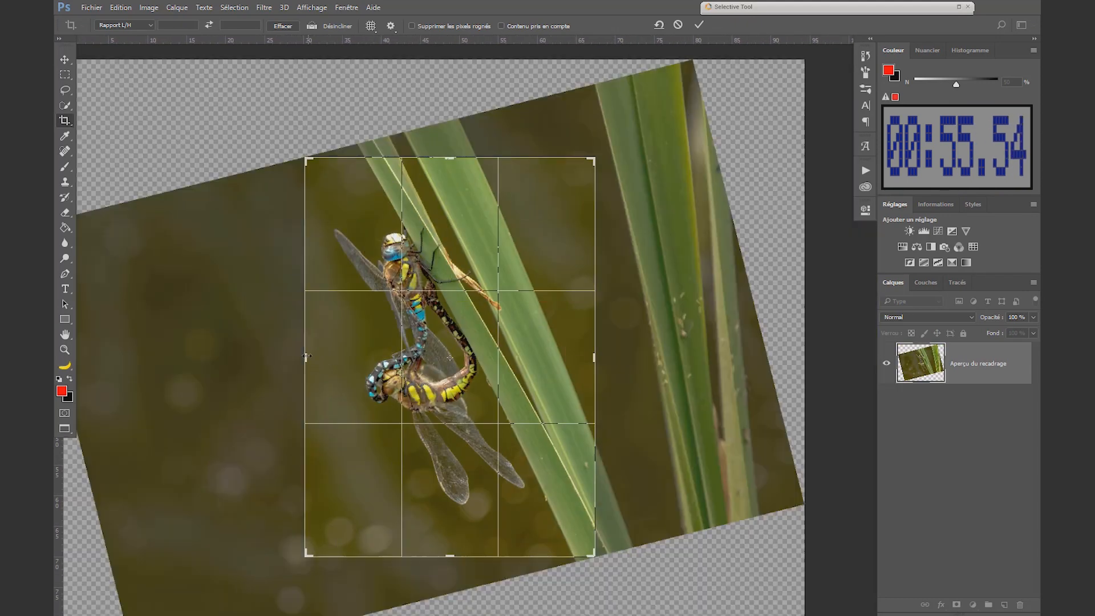
drag(306, 357, 310, 358)
drag(590, 357, 585, 357)
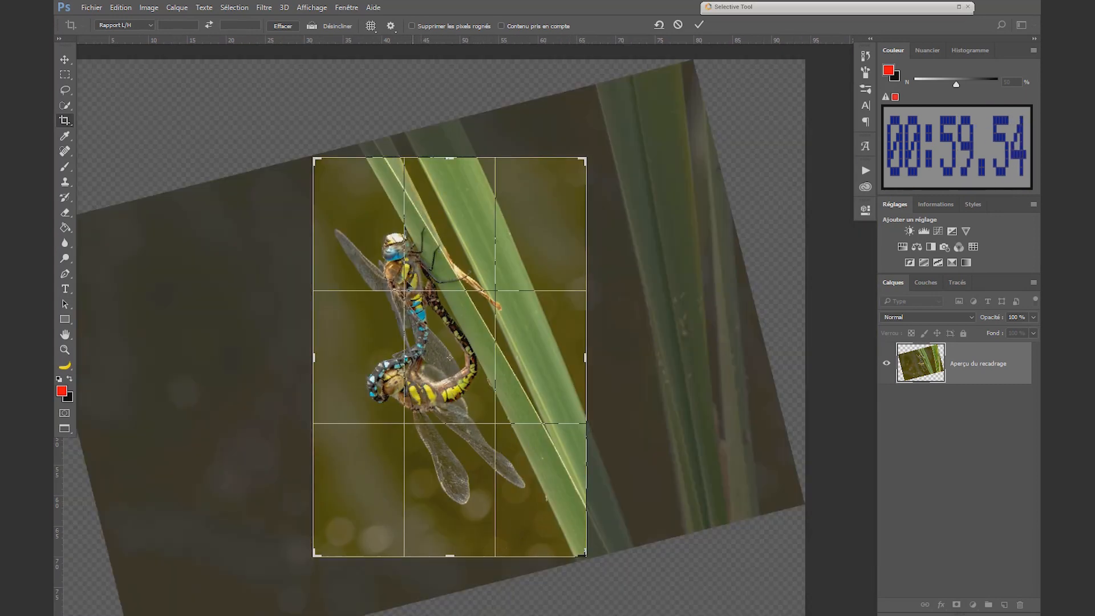
key(Return)
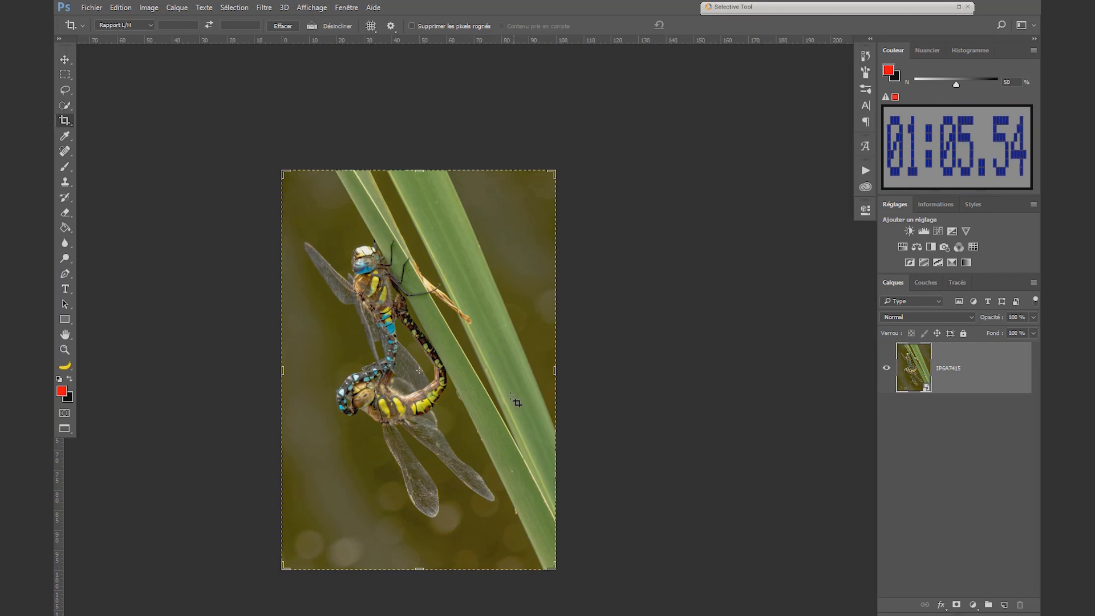
Outline both dragonflies loosely with the Lasso and invert the selection to cover the surroundings.
key(l)
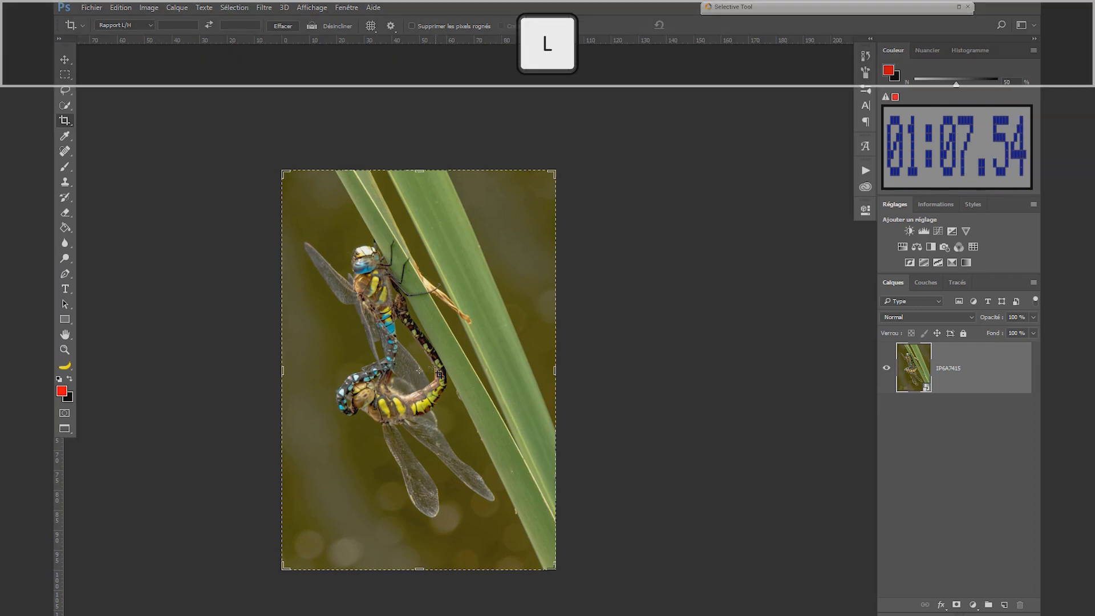
key(l)
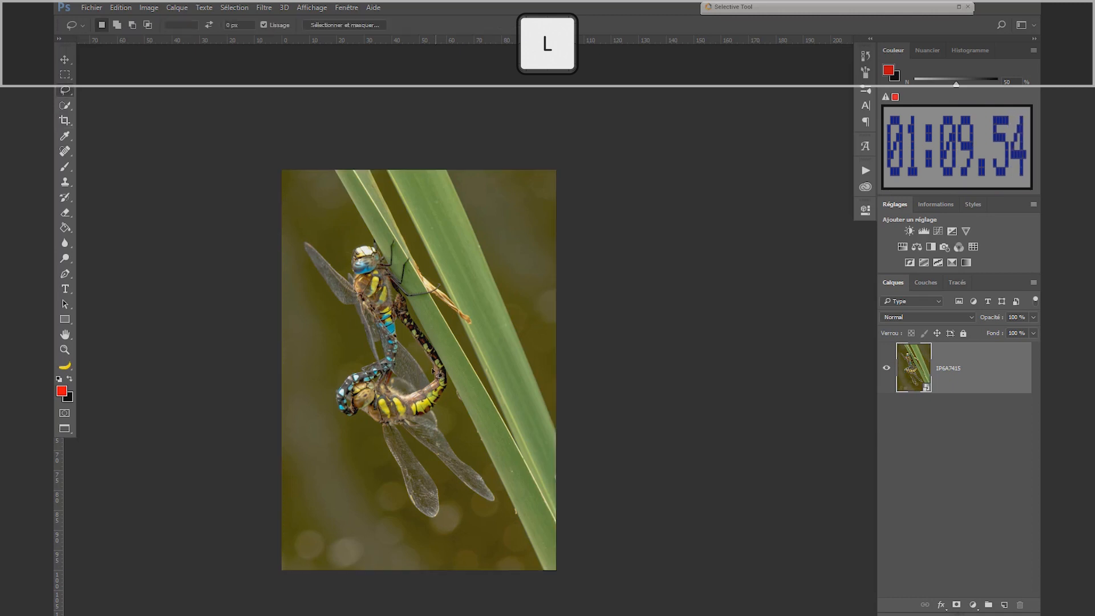
mouse_move(402, 228)
mouse_down()
mouse_move(362, 212)
mouse_move(307, 223)
mouse_move(292, 241)
mouse_move(308, 295)
mouse_up()
mouse_move(312, 377)
mouse_down()
mouse_move(377, 515)
mouse_move(432, 540)
mouse_move(496, 516)
mouse_move(501, 463)
mouse_move(468, 409)
mouse_move(433, 261)
mouse_move(399, 220)
mouse_up()
key(ctrl+shift+i)
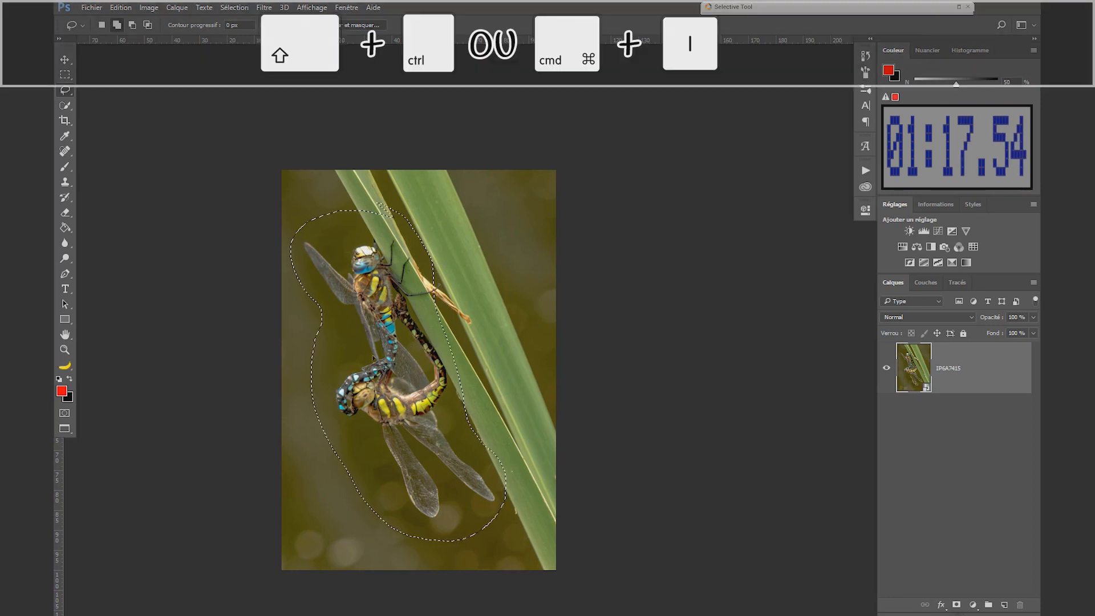
click(373, 358)
key(ctrl+z)
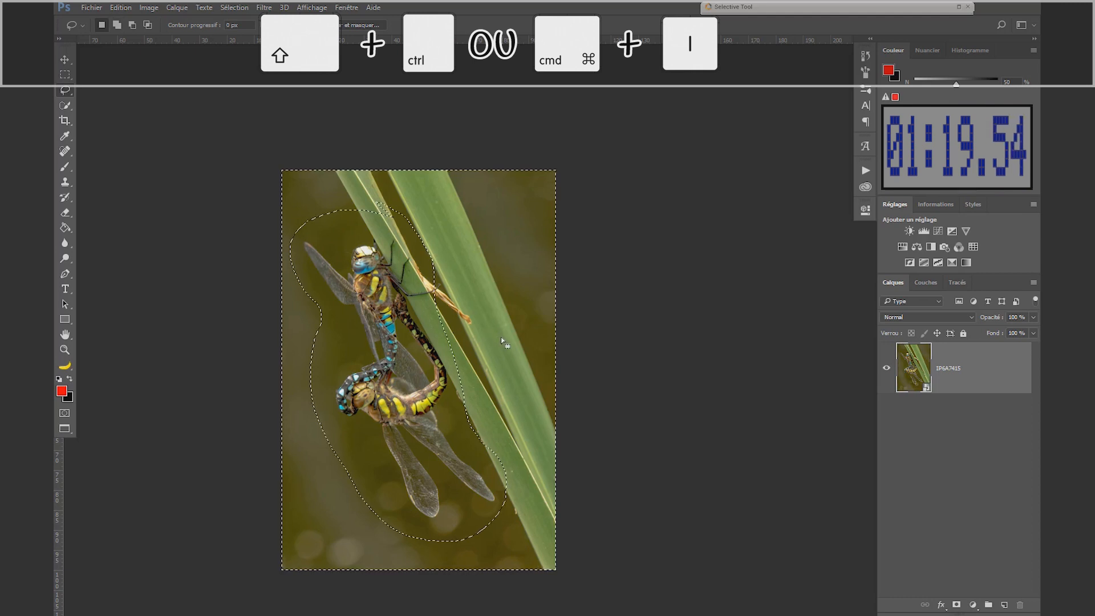
Darken the surroundings with a Curves adjustment, input 145 and output 105, and feather its mask by 168.1 px.
click(938, 231)
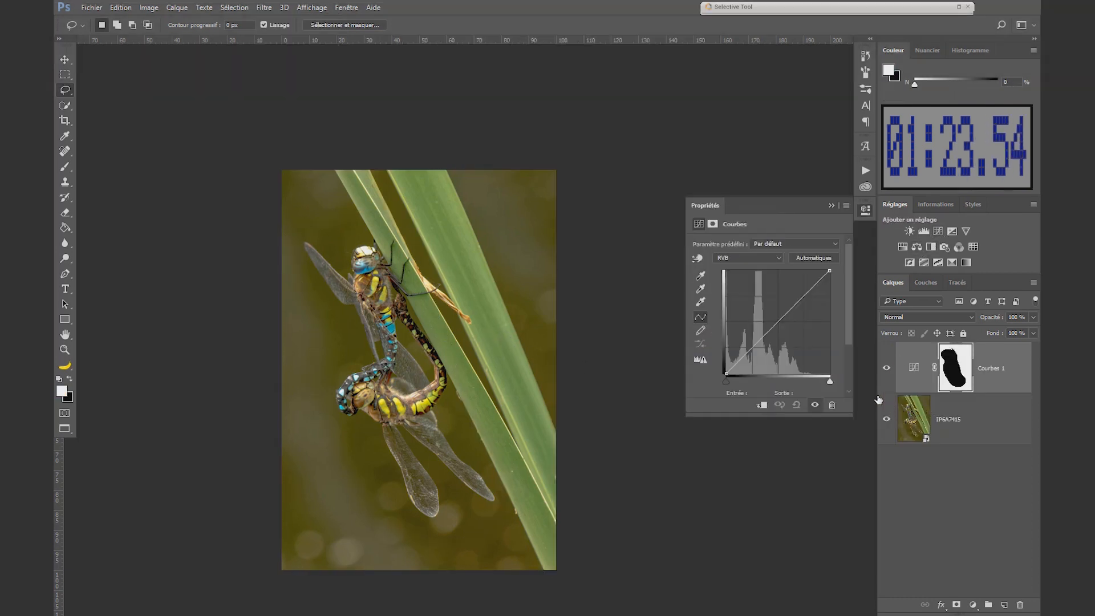
drag(782, 318, 785, 331)
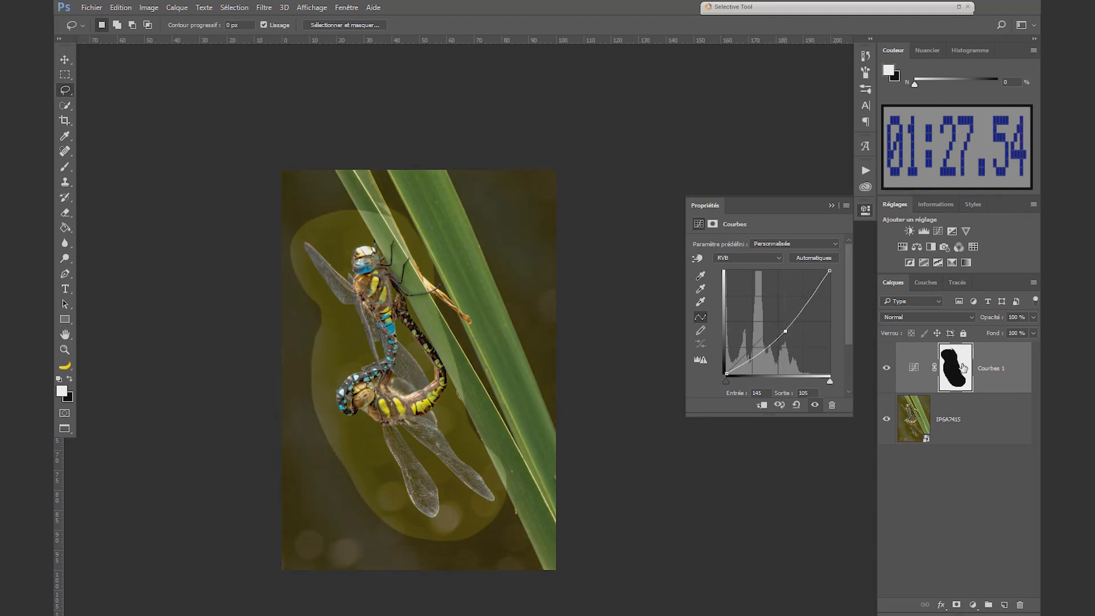
click(962, 372)
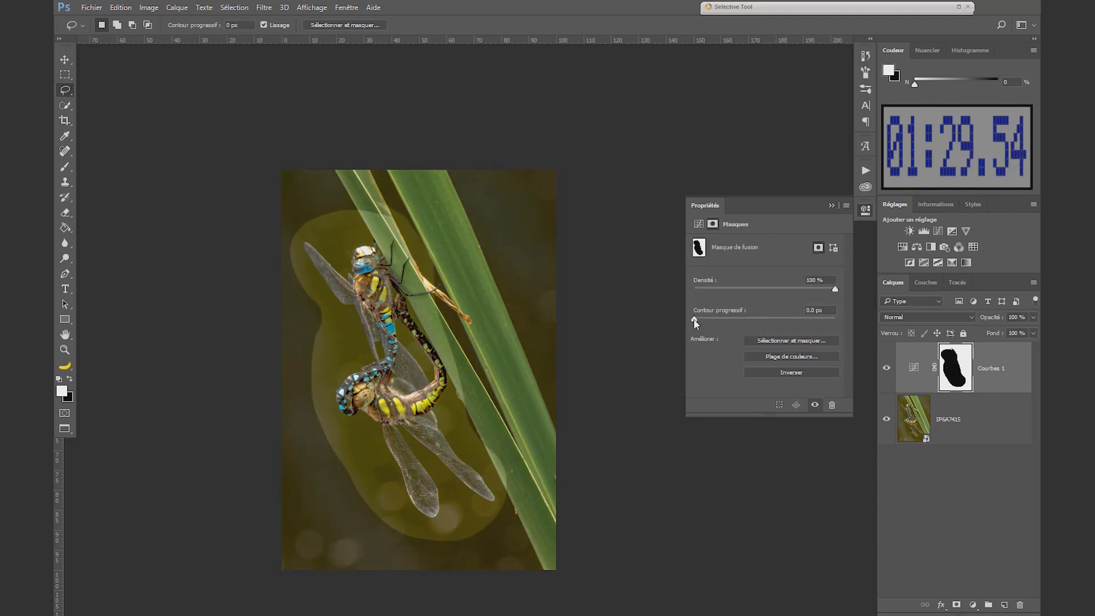
drag(693, 319, 801, 333)
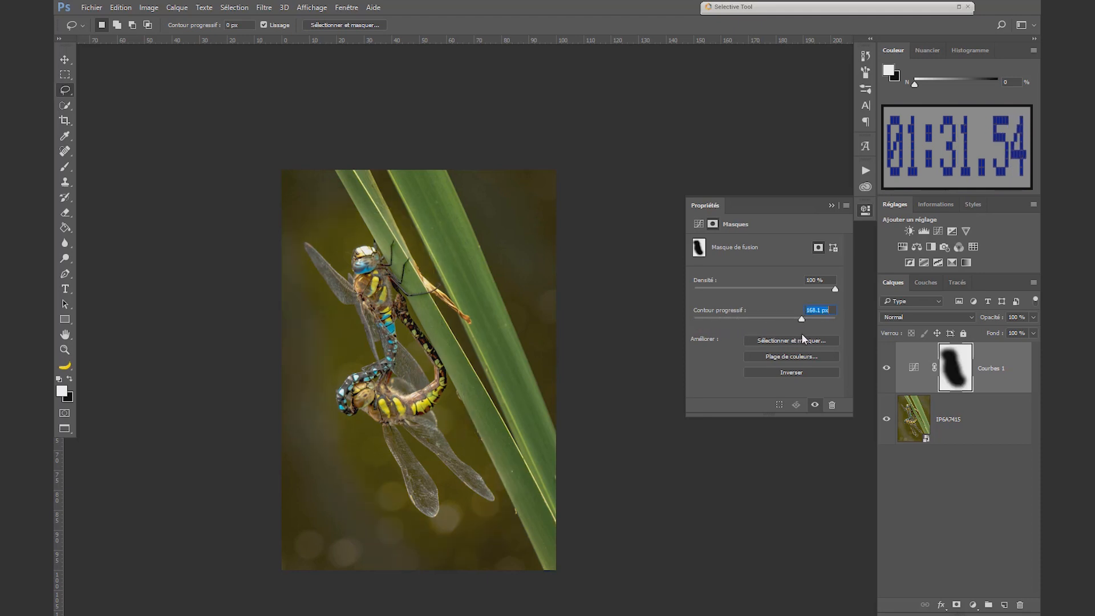
click(920, 345)
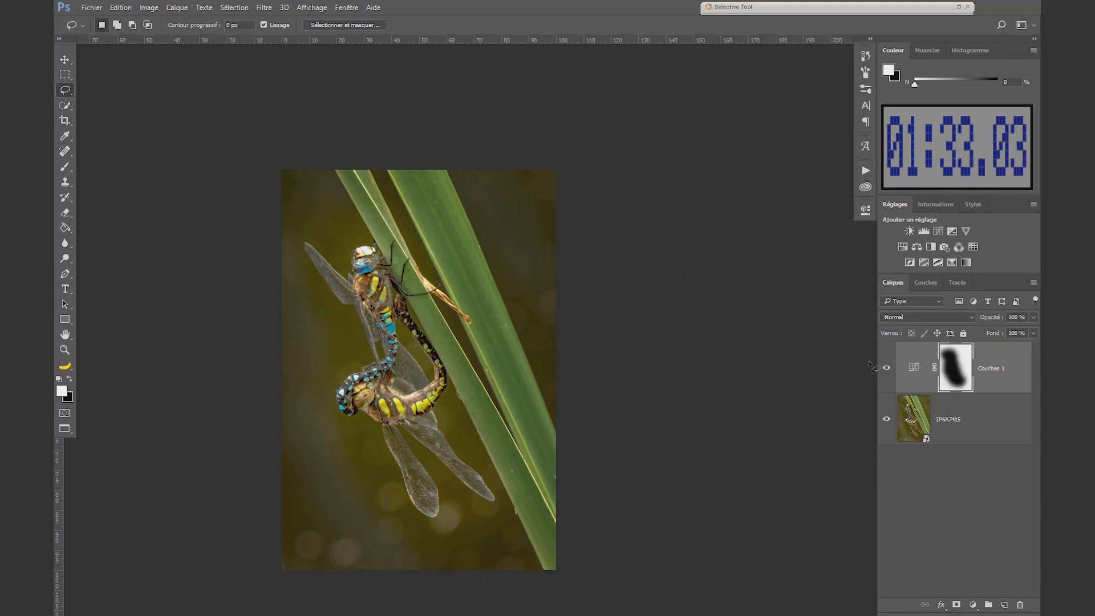
Add a second Curves adjustment that brightens the whole image by slightly raising the midtones.
click(938, 231)
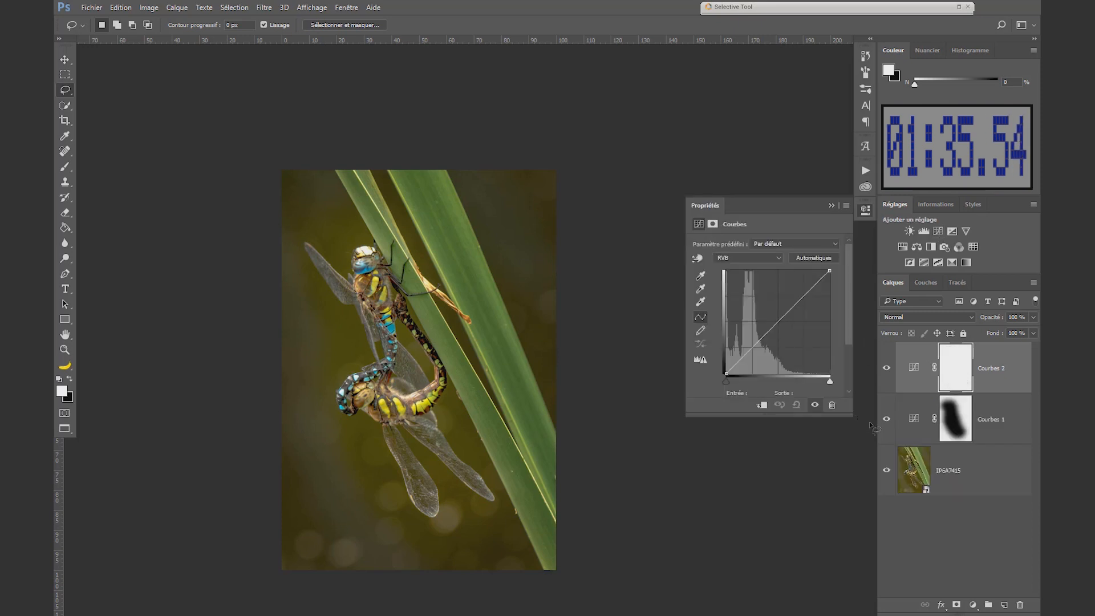
drag(775, 318, 772, 314)
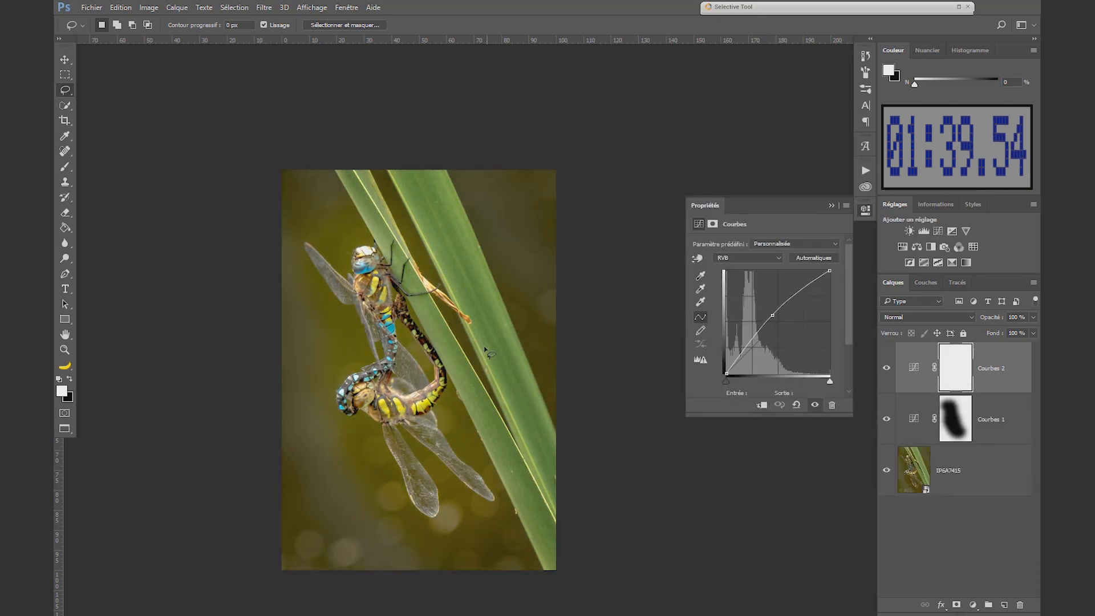
On a new layer, paint over the white patches on the upper dragonfly's head with yellow sampled from its thorax.
key(z)
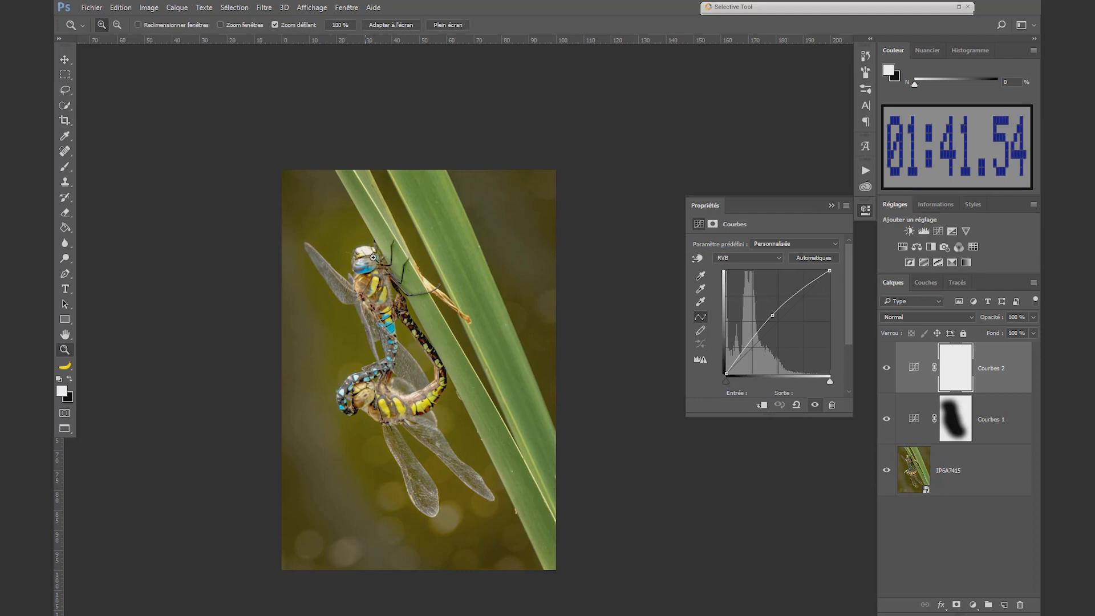
drag(373, 257, 387, 245)
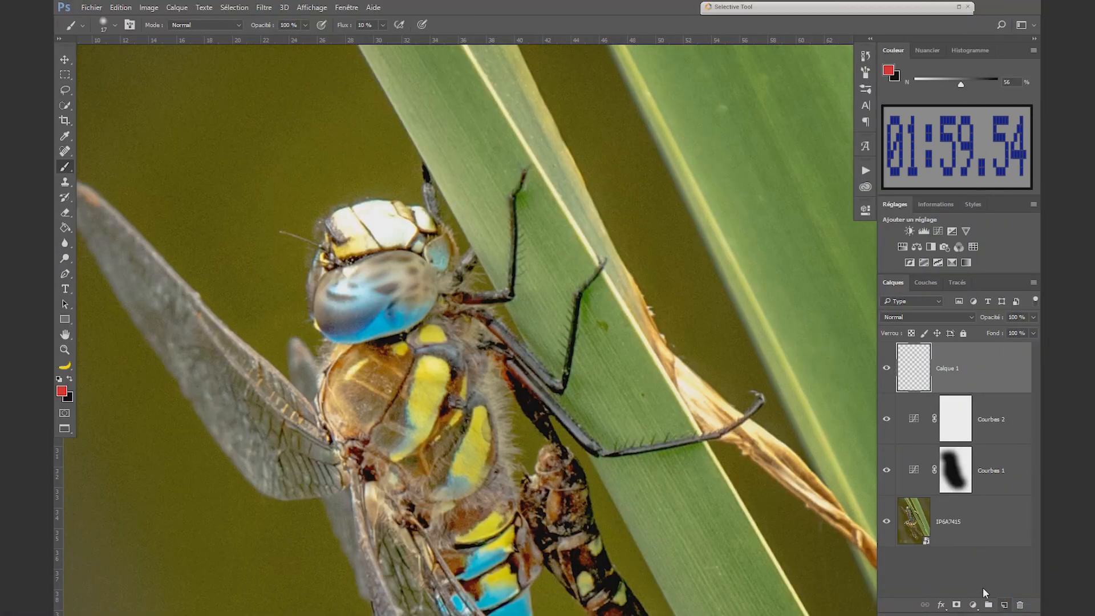
key(b)
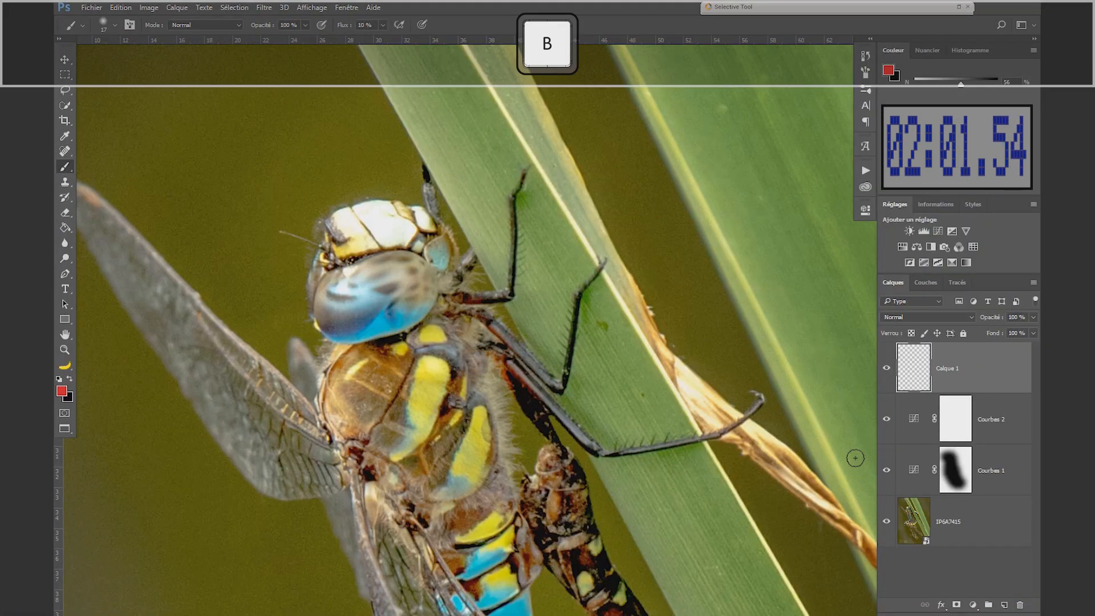
key(alt)
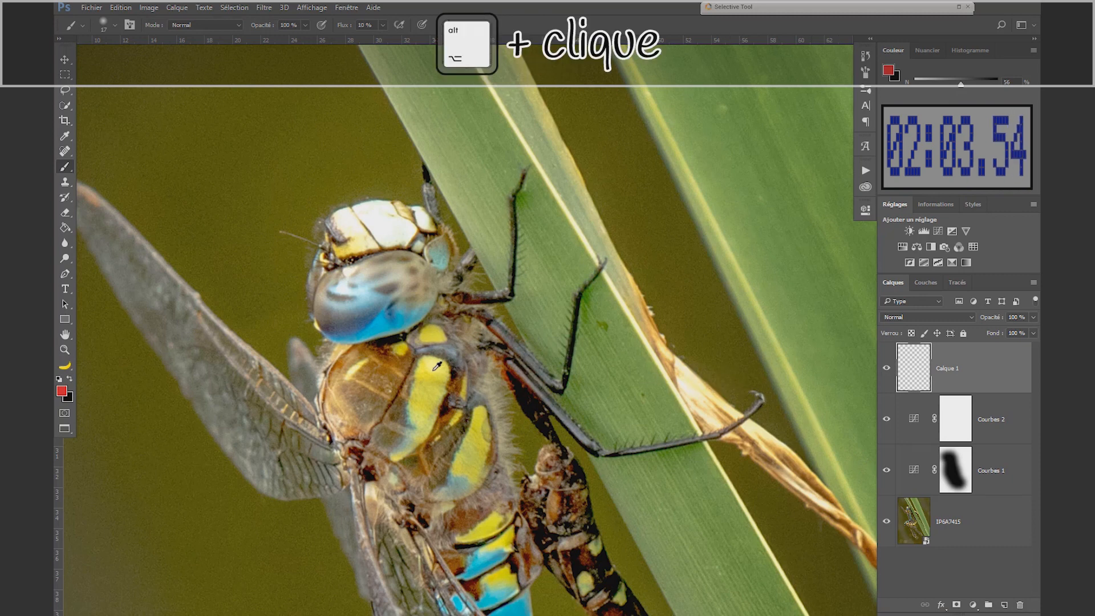
alt+click(433, 367)
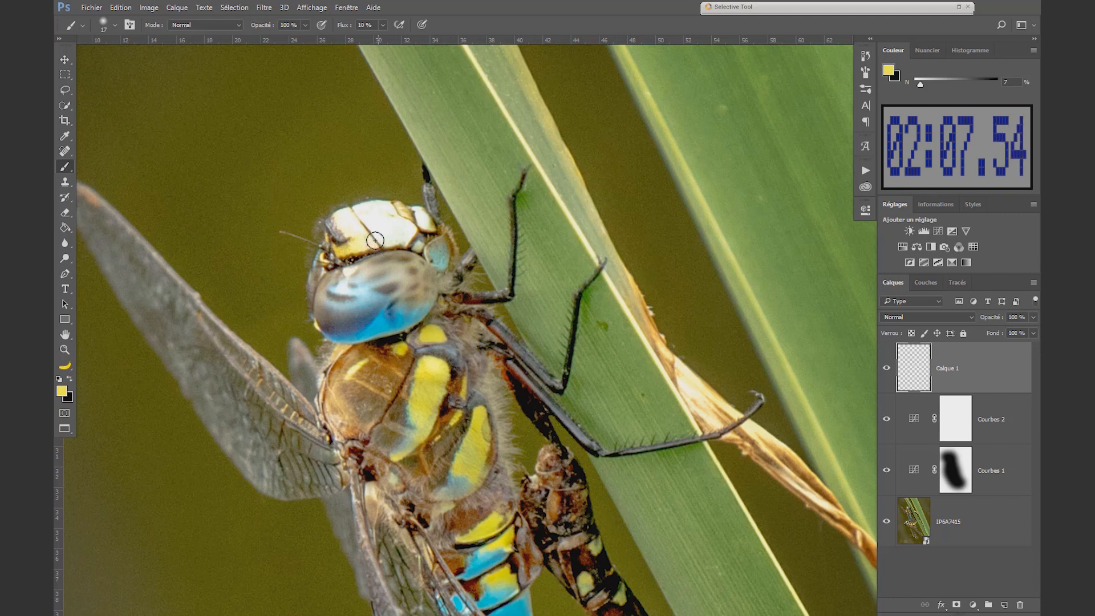
drag(382, 225, 421, 226)
mouse_move(395, 26)
mouse_down()
mouse_move(346, 73)
mouse_move(384, 220)
mouse_move(358, 230)
mouse_up()
mouse_move(341, 222)
mouse_down()
mouse_move(386, 208)
mouse_move(410, 230)
mouse_move(394, 242)
mouse_move(376, 234)
mouse_move(388, 217)
mouse_move(376, 228)
mouse_move(342, 213)
mouse_move(383, 208)
mouse_move(407, 235)
mouse_move(379, 239)
mouse_up()
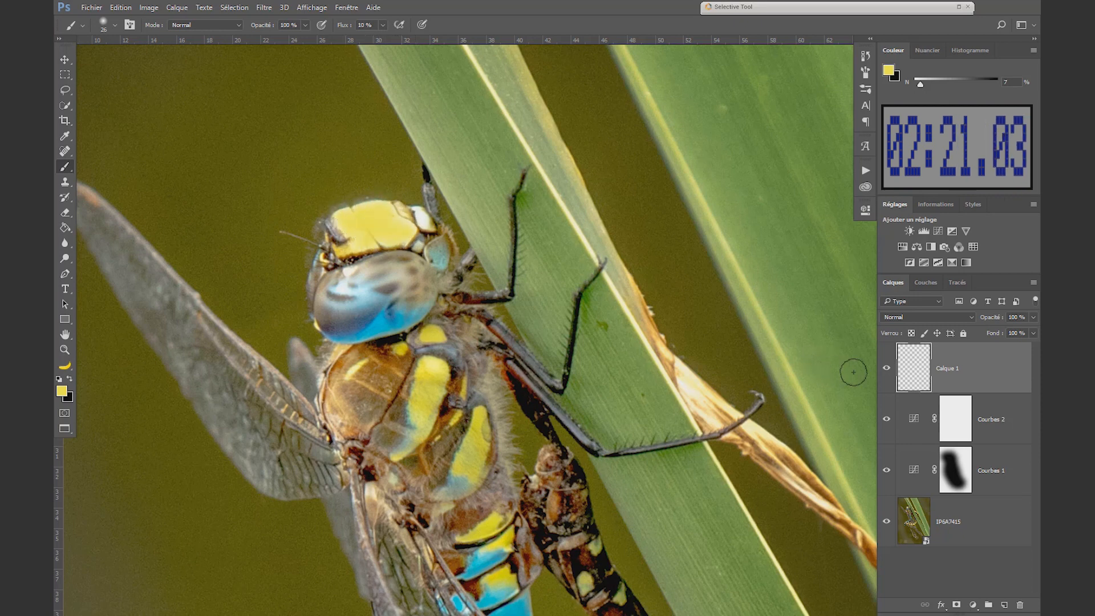
Set the yellow paint layer's blend mode to Produit and convert it to a smart object.
click(929, 317)
click(919, 347)
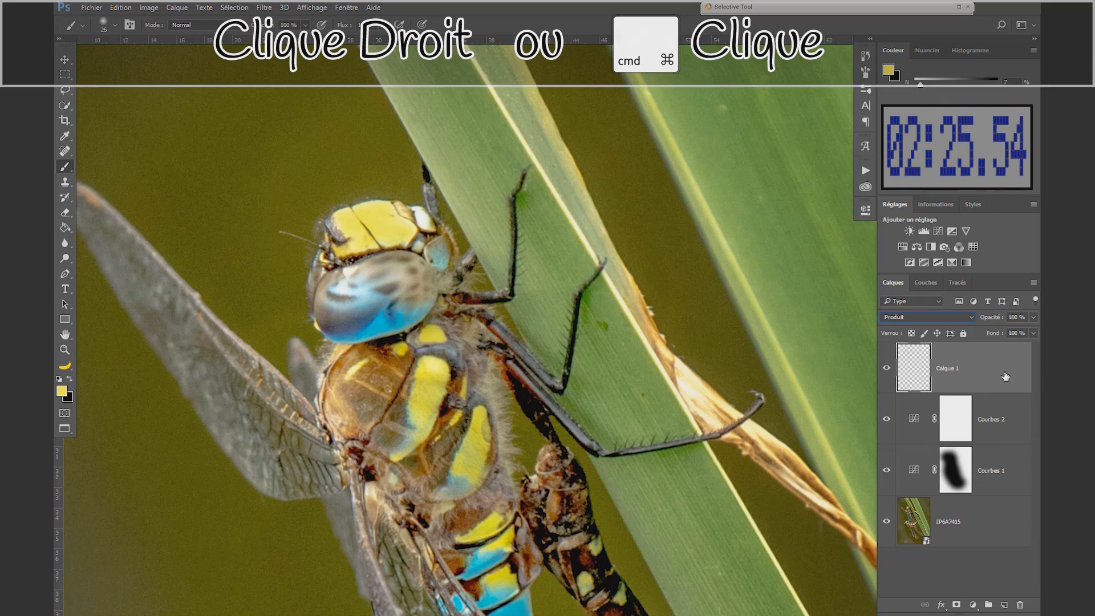
right_click(1006, 371)
click(843, 214)
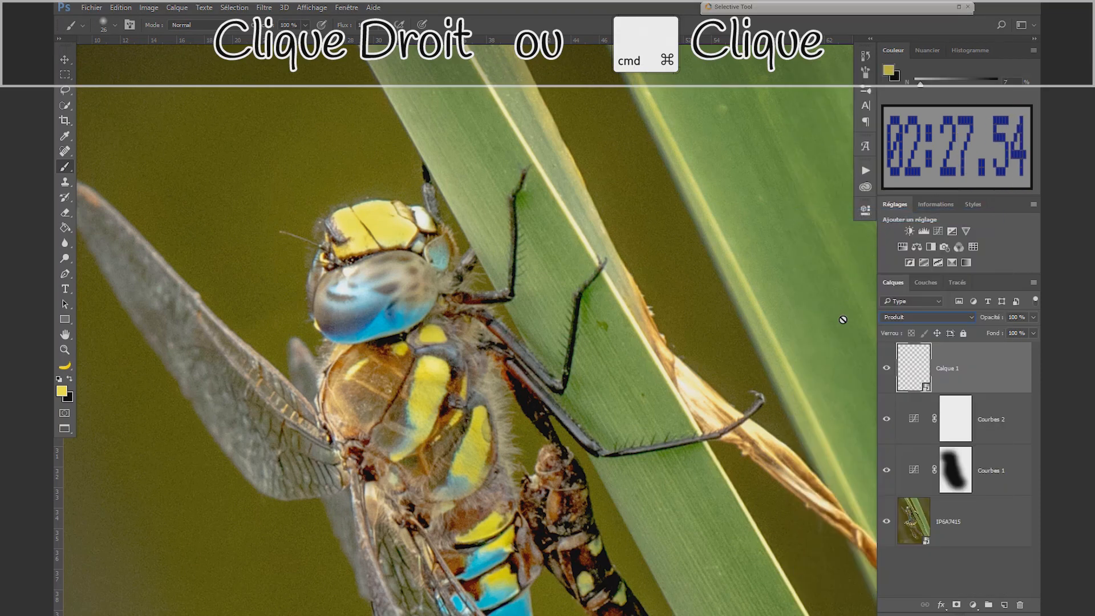
Open the yellow paint smart object's contents and add a new layer filled with 50% gris.
double_click(915, 371)
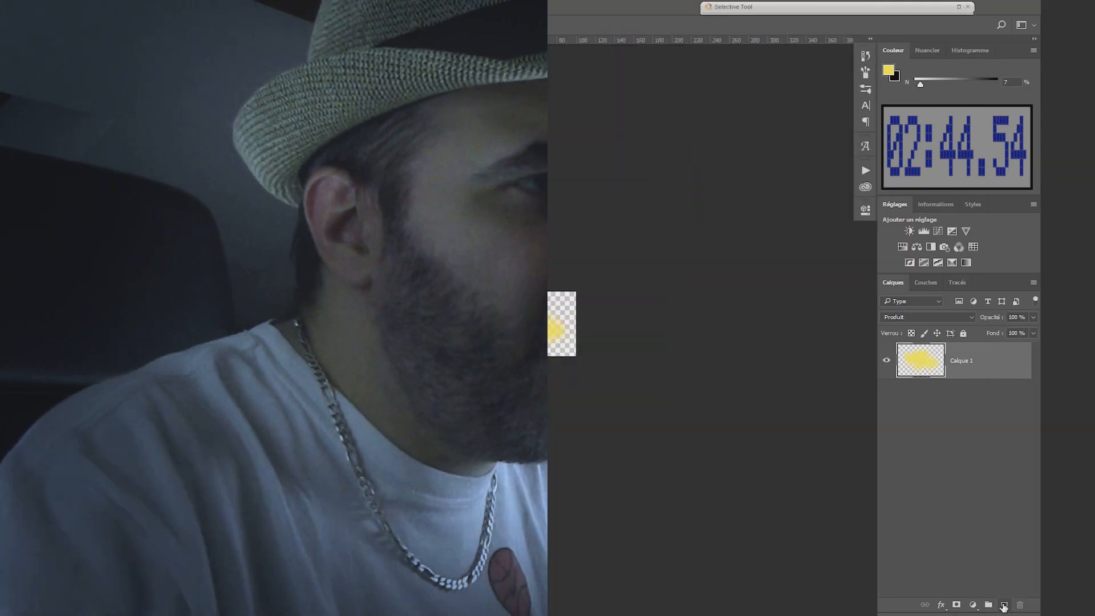
key(ctrl+shift+alt+n)
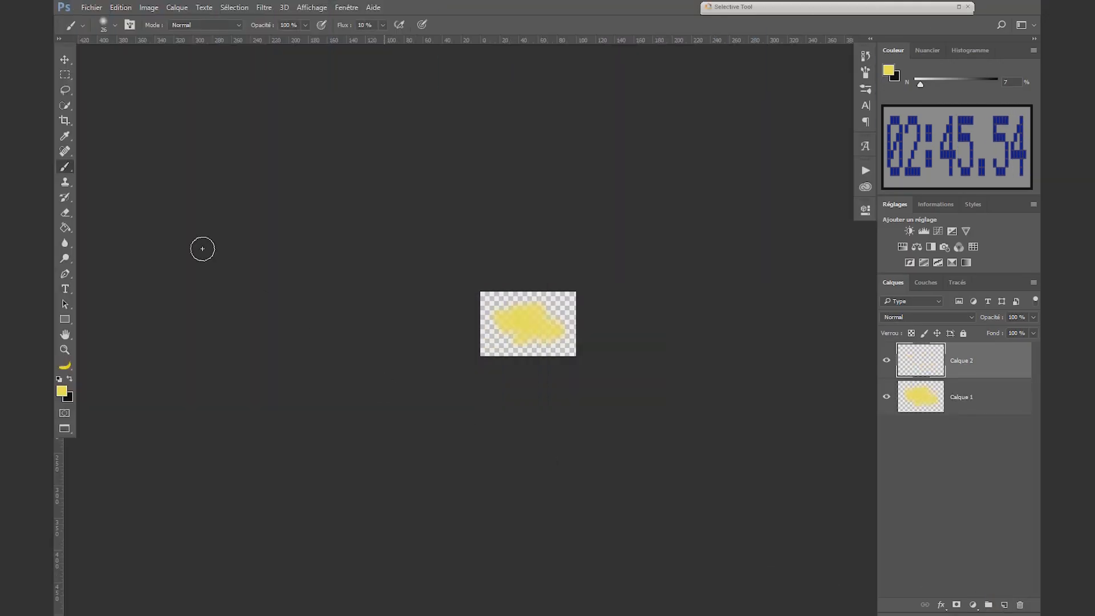
click(120, 7)
click(171, 188)
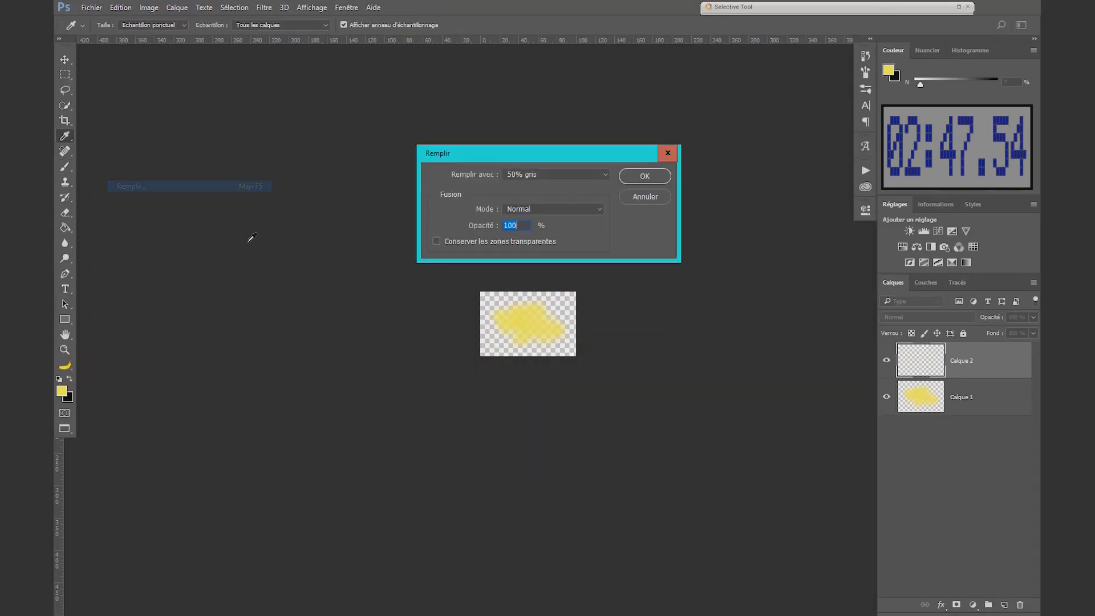
click(643, 178)
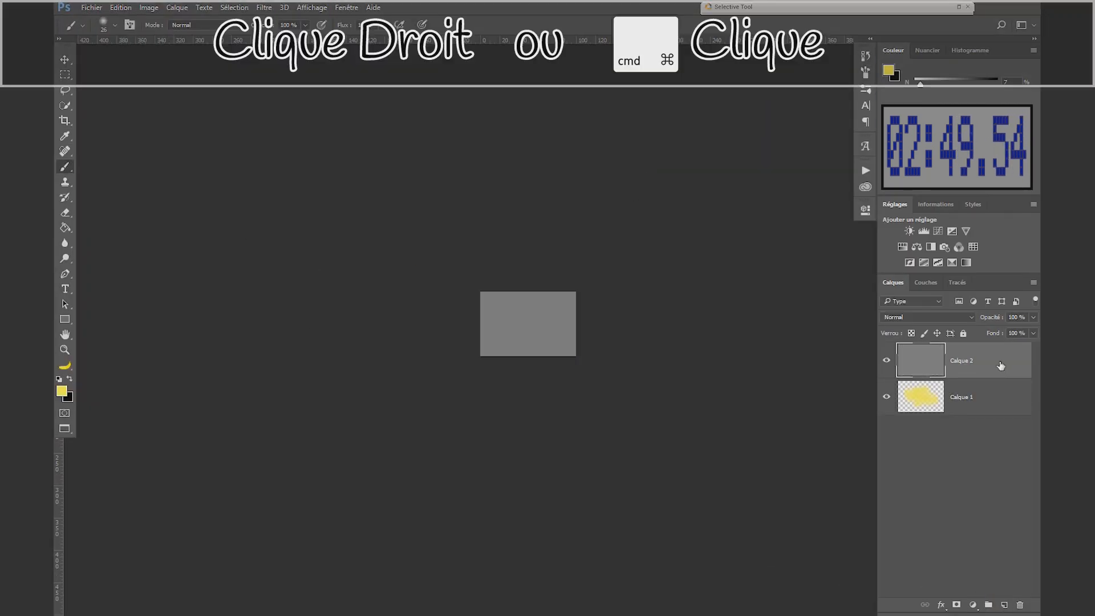
Convert the grey layer to a smart object and add 27.59% Gaussian, monochromatic noise to it.
key(b)
right_click(1001, 366)
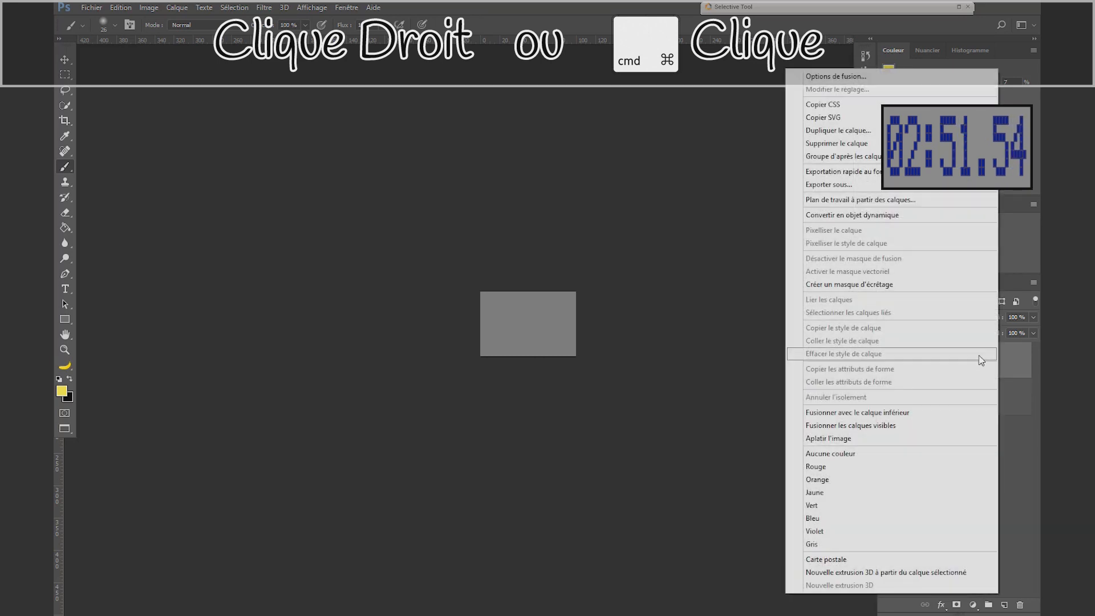
click(912, 215)
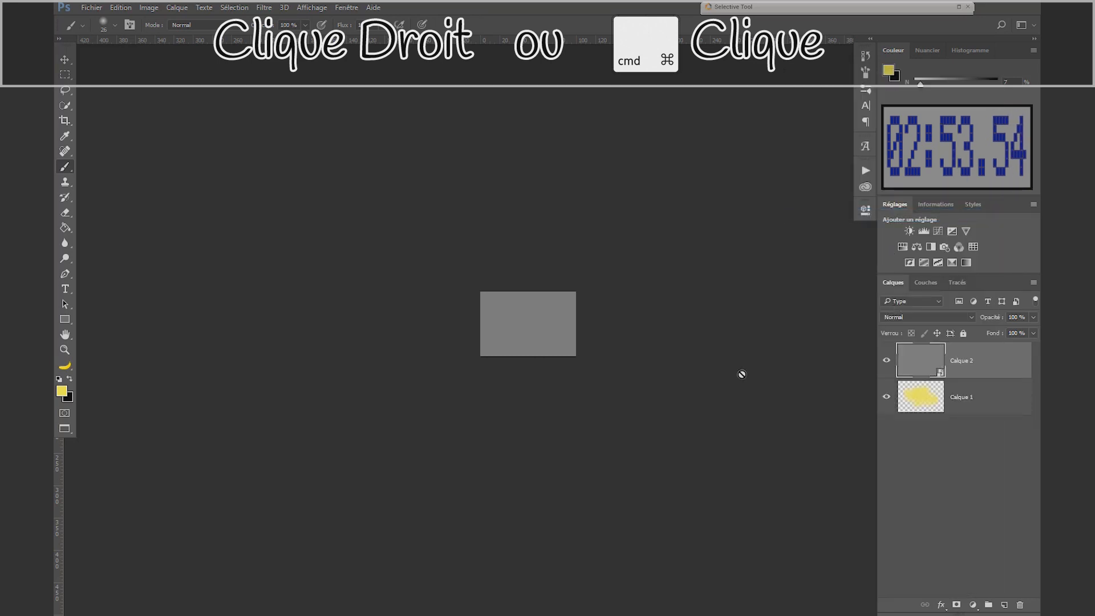
click(265, 8)
mouse_move(274, 137)
click(196, 135)
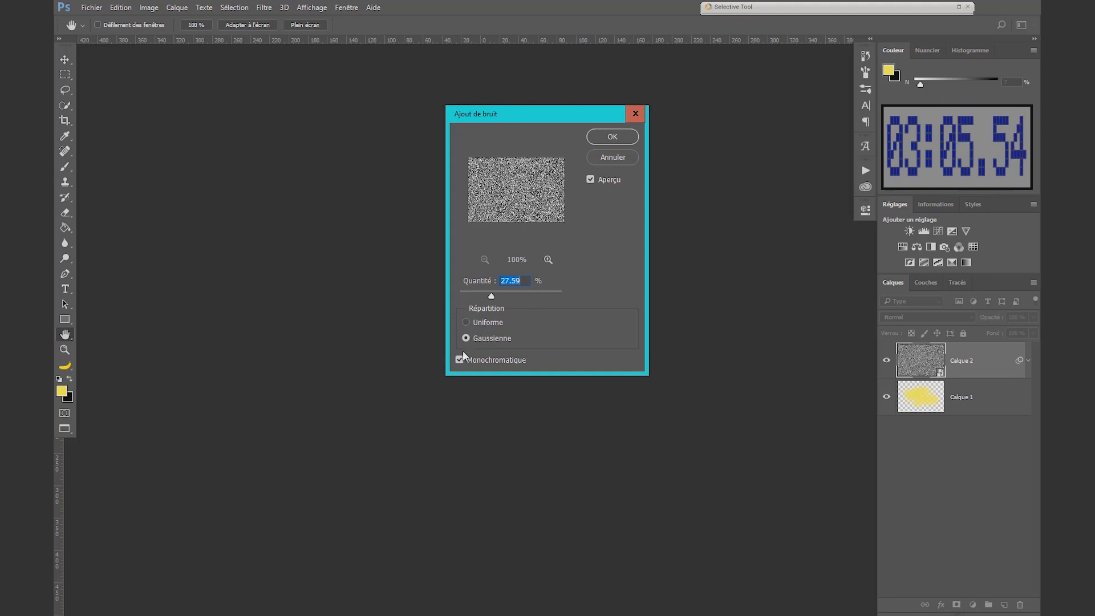
click(599, 137)
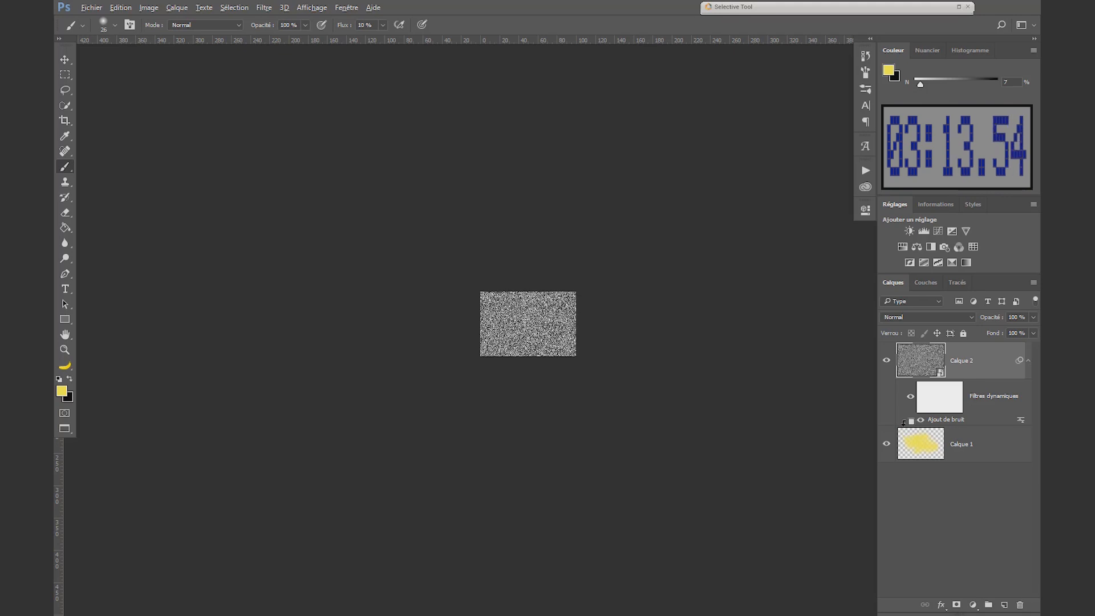
Clip the noise layer to the yellow paint layer and set its blend mode to Incrustation.
alt+click(903, 422)
click(929, 317)
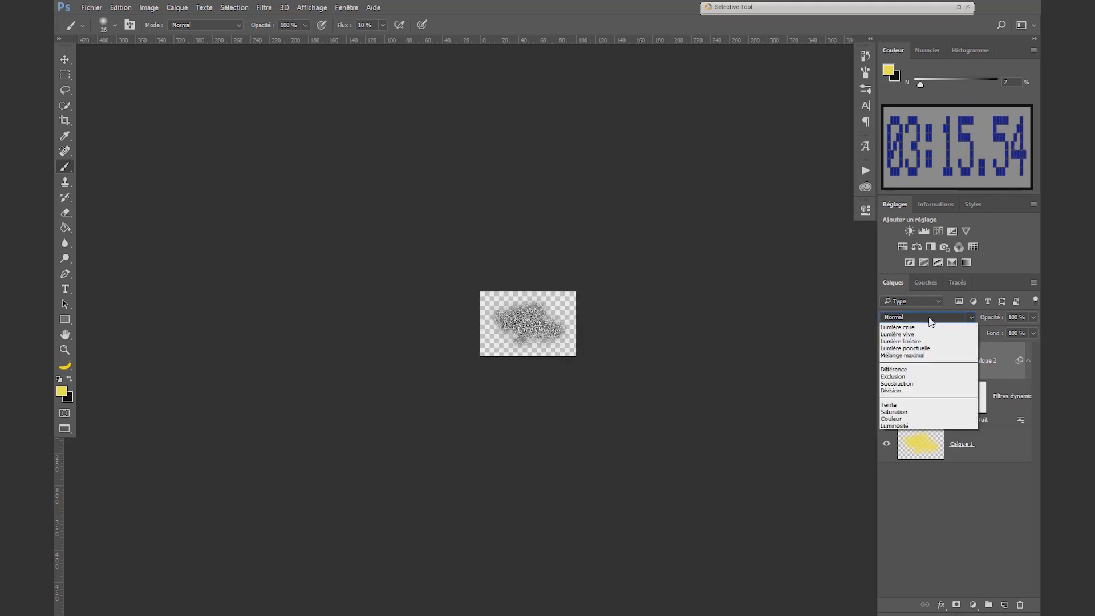
click(914, 435)
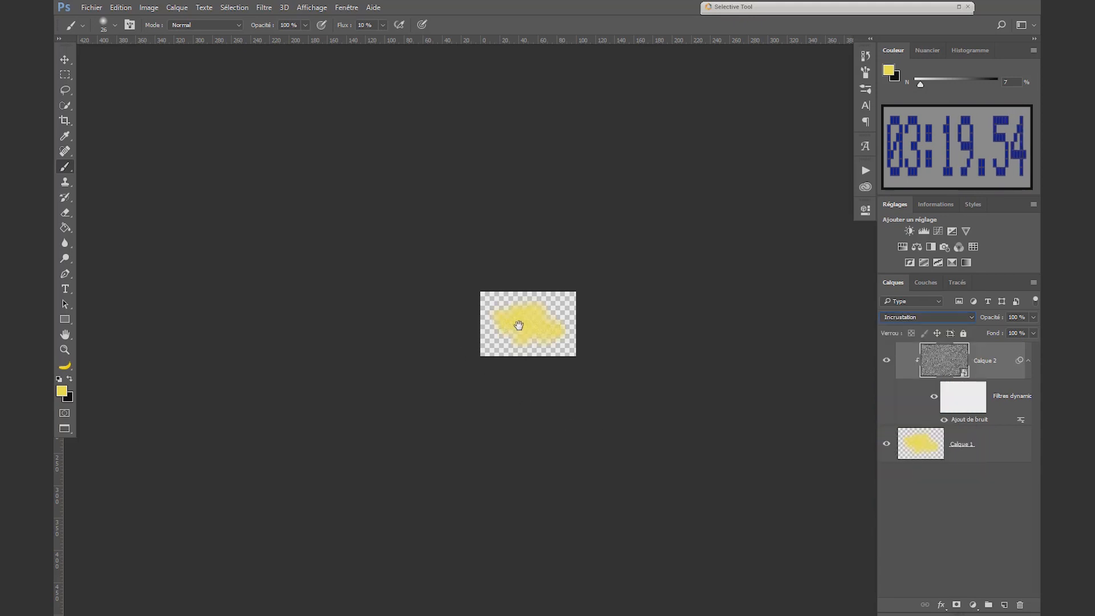
Apply a Flou directionnel filter to the noise layer with an angle of 55° and a distance of 5 pixels.
key(ctrl+0)
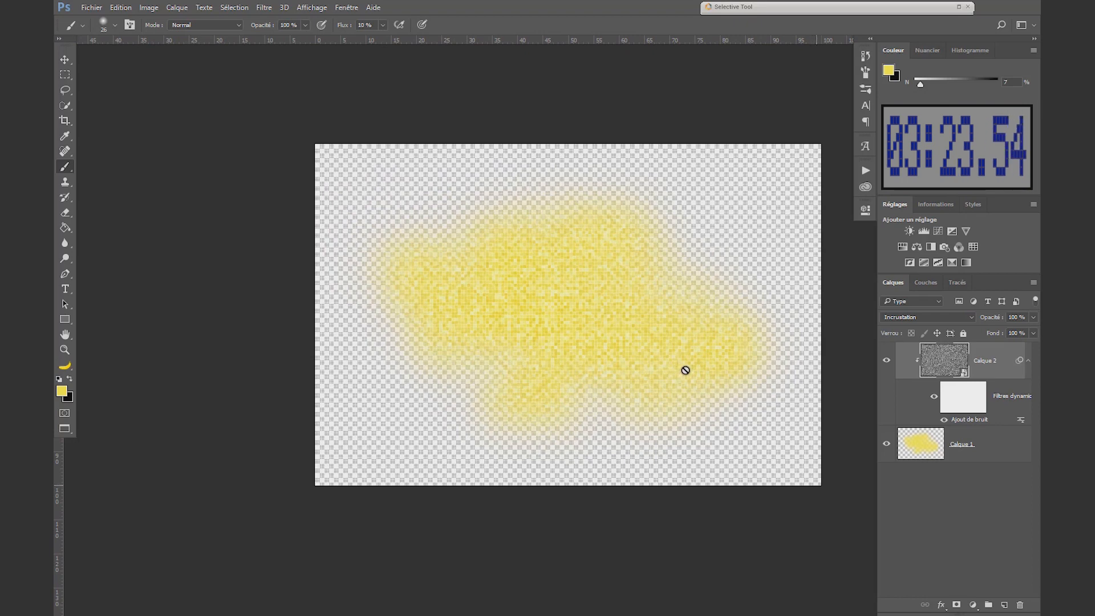
click(264, 8)
mouse_move(268, 169)
click(235, 212)
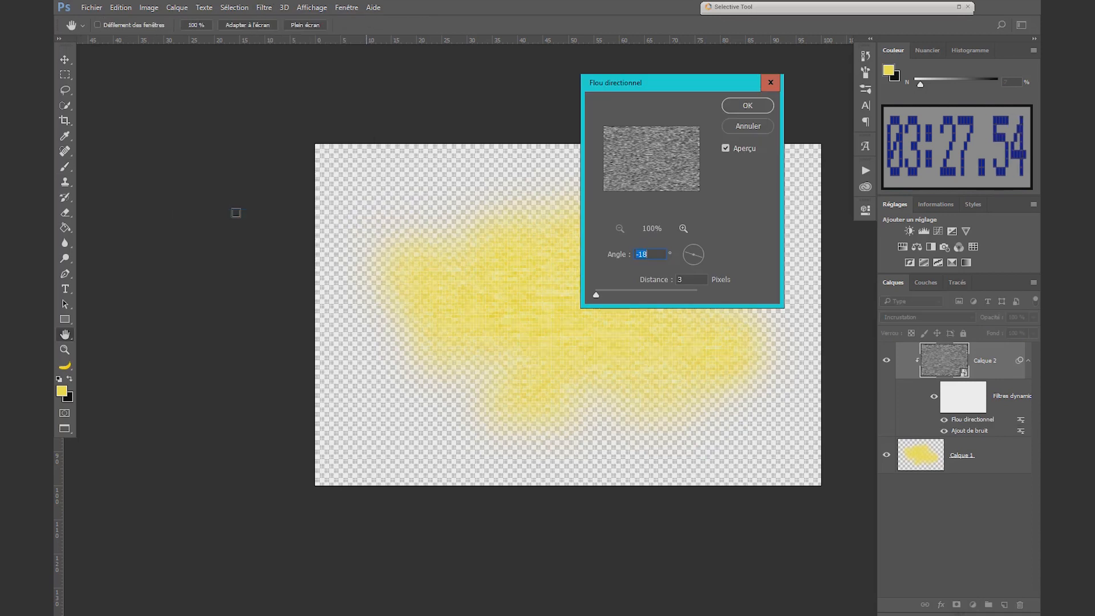
drag(702, 258, 708, 302)
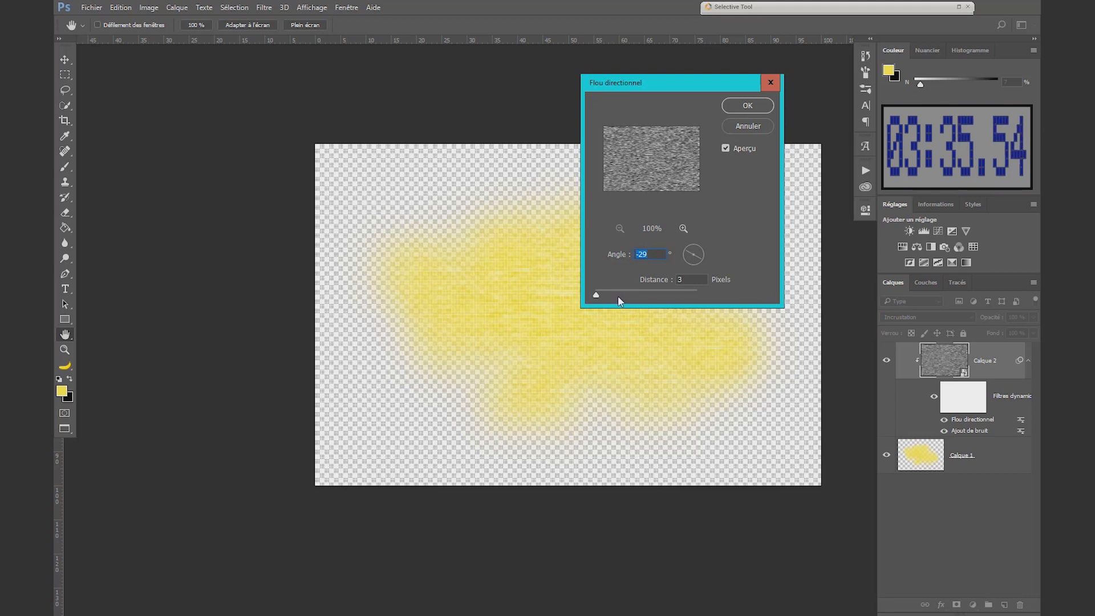
drag(684, 256, 697, 250)
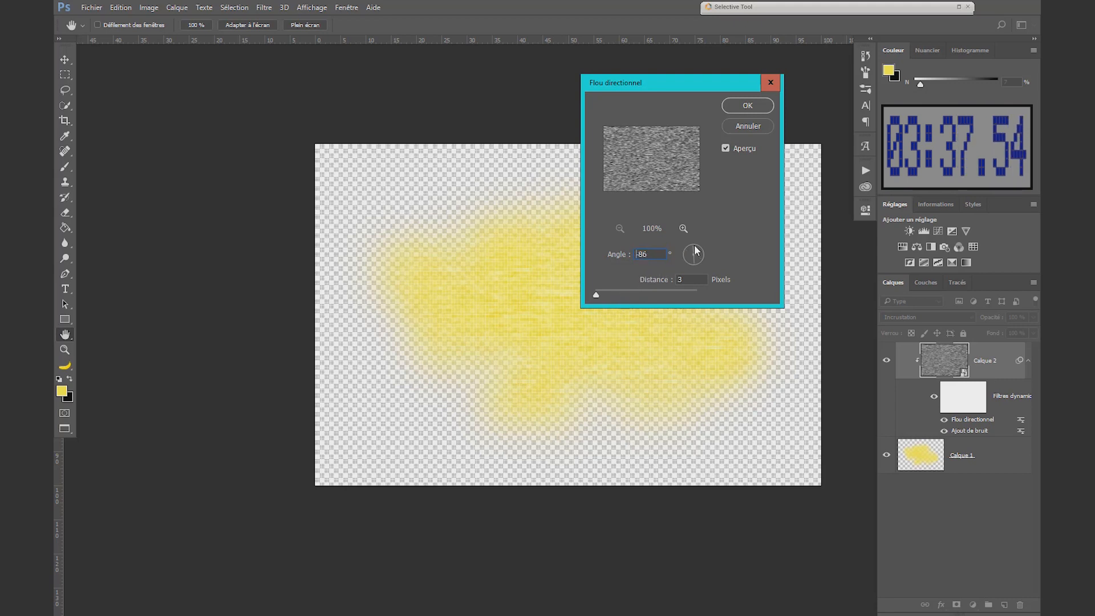
click(701, 245)
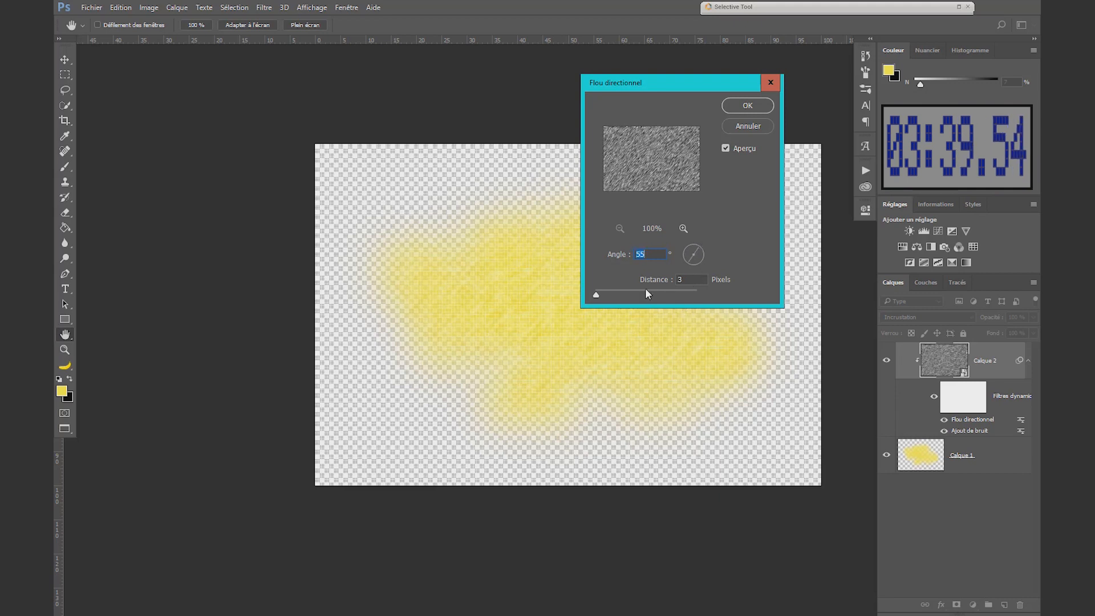
drag(597, 294, 599, 295)
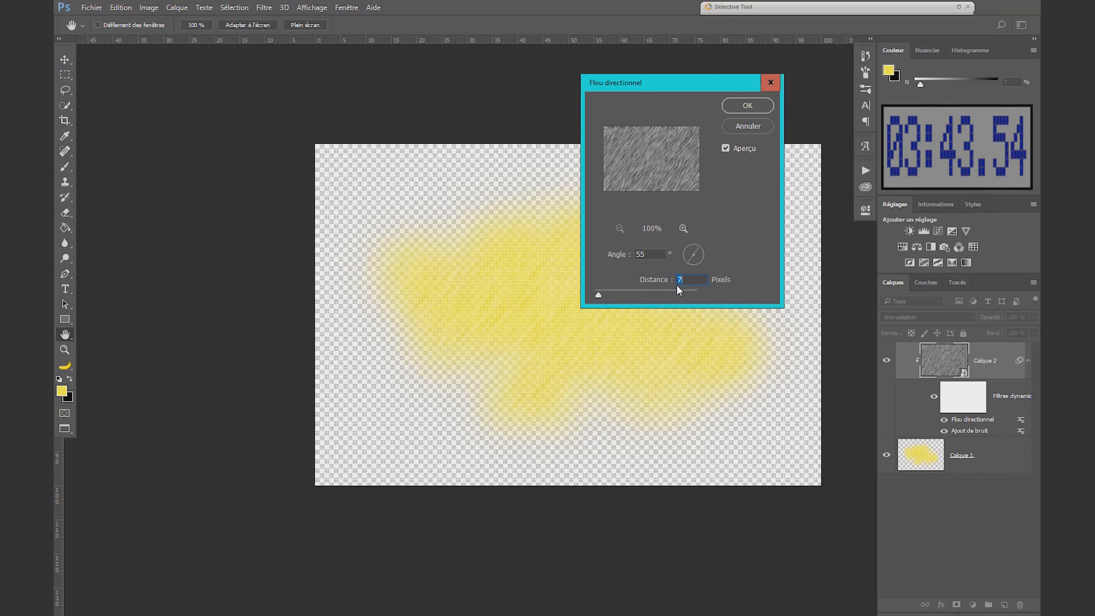
text(5)
click(749, 111)
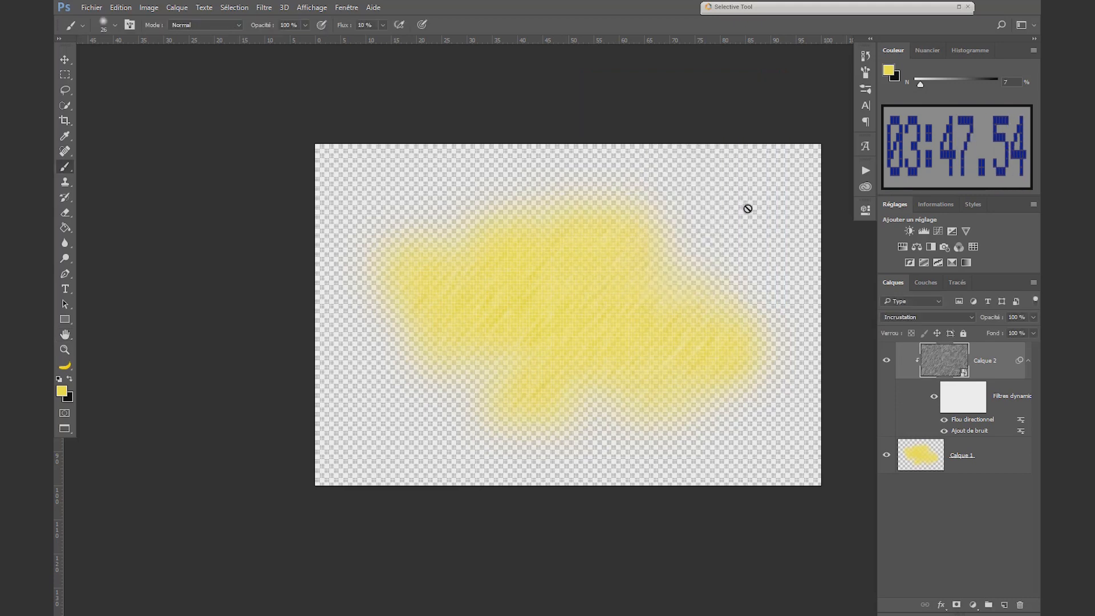
Save the edited smart object contents and close them to return to the dragonfly photo.
click(91, 9)
click(127, 126)
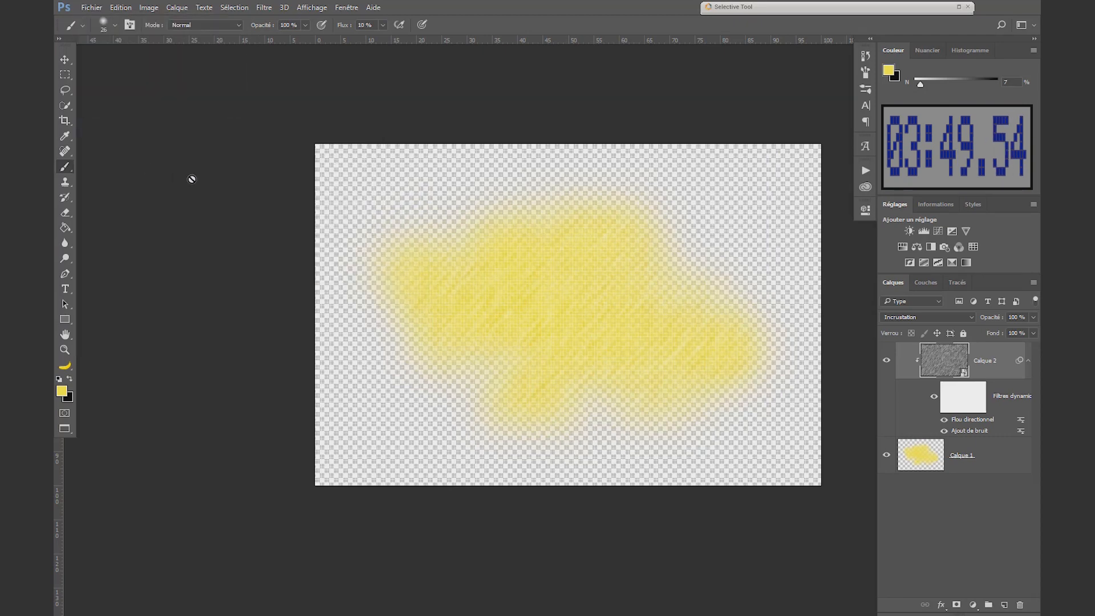
key(ctrl+w)
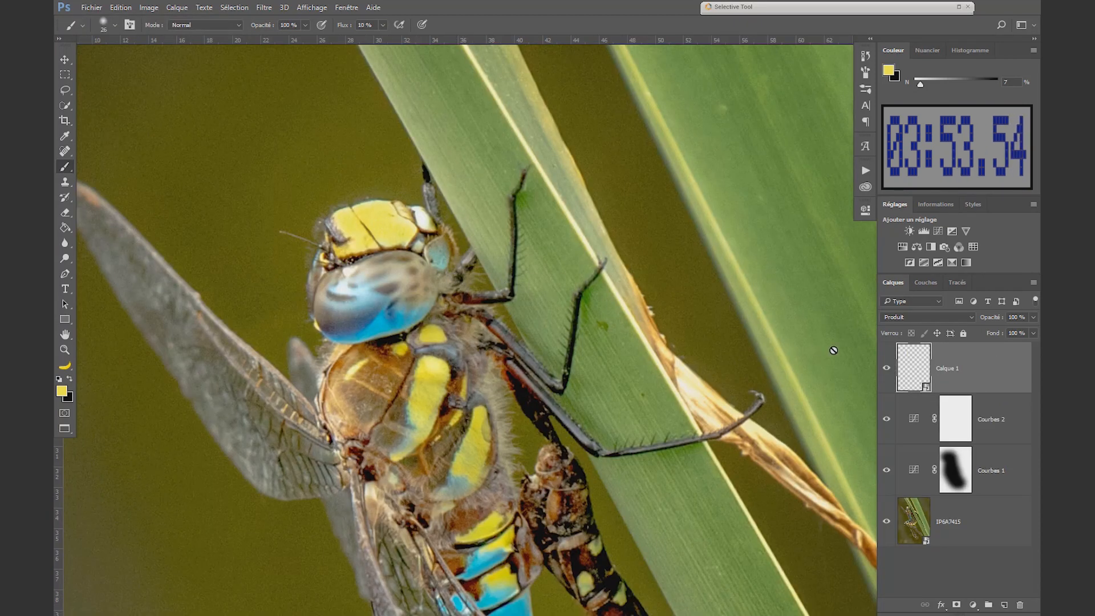
Lower the yellow paint layer's opacity to 69% and compare the head with and without the layer.
drag(992, 322, 968, 326)
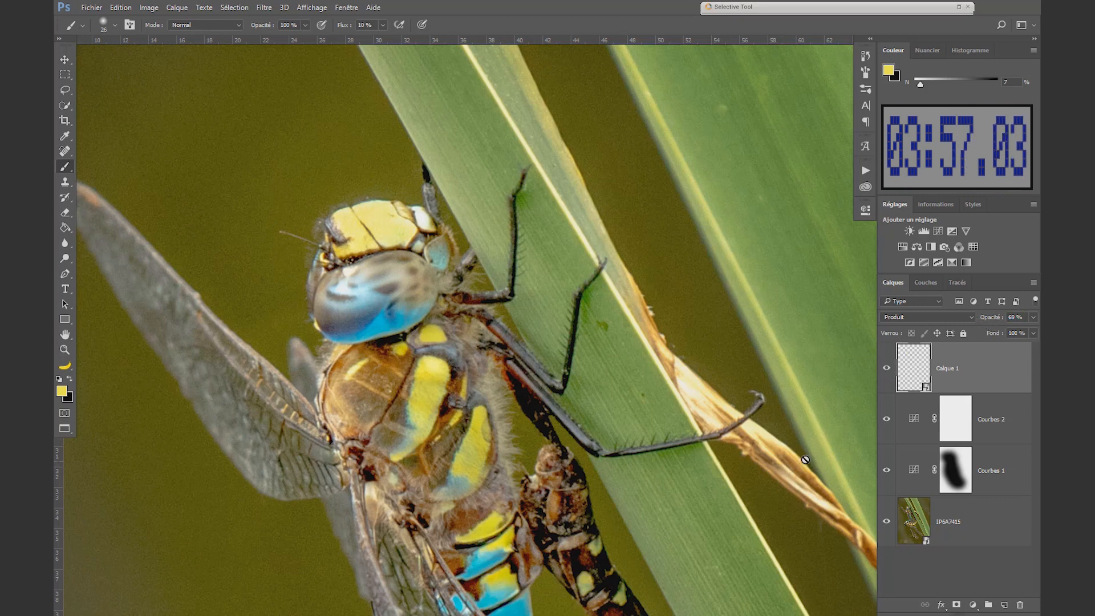
click(887, 369)
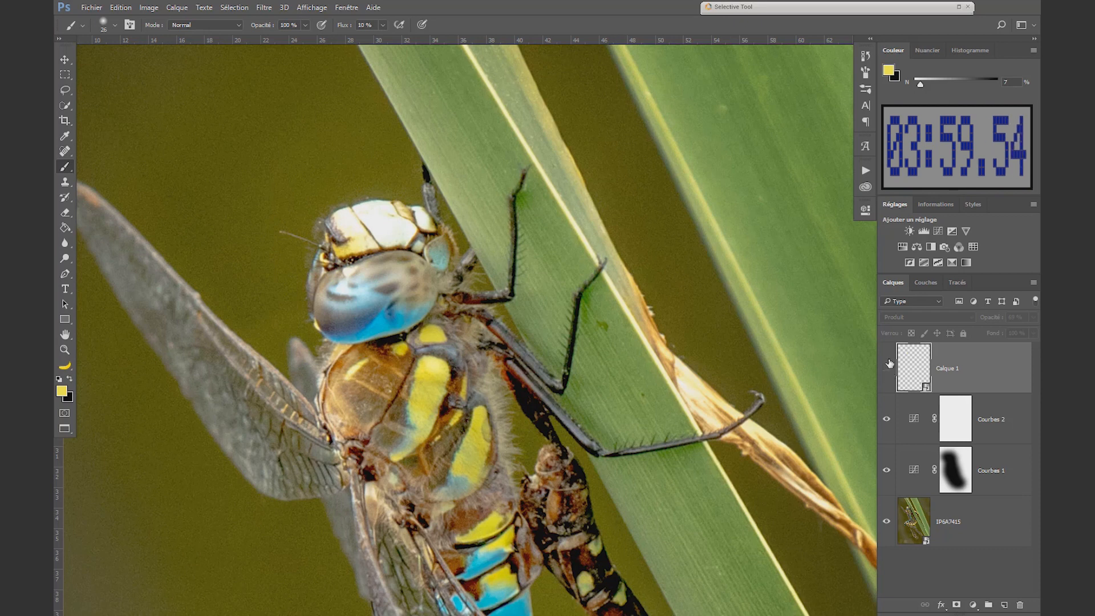
click(887, 370)
Add a colorized Teinte/Saturation adjustment on top with hue 209, saturation 25 and lightness +12.
key(z)
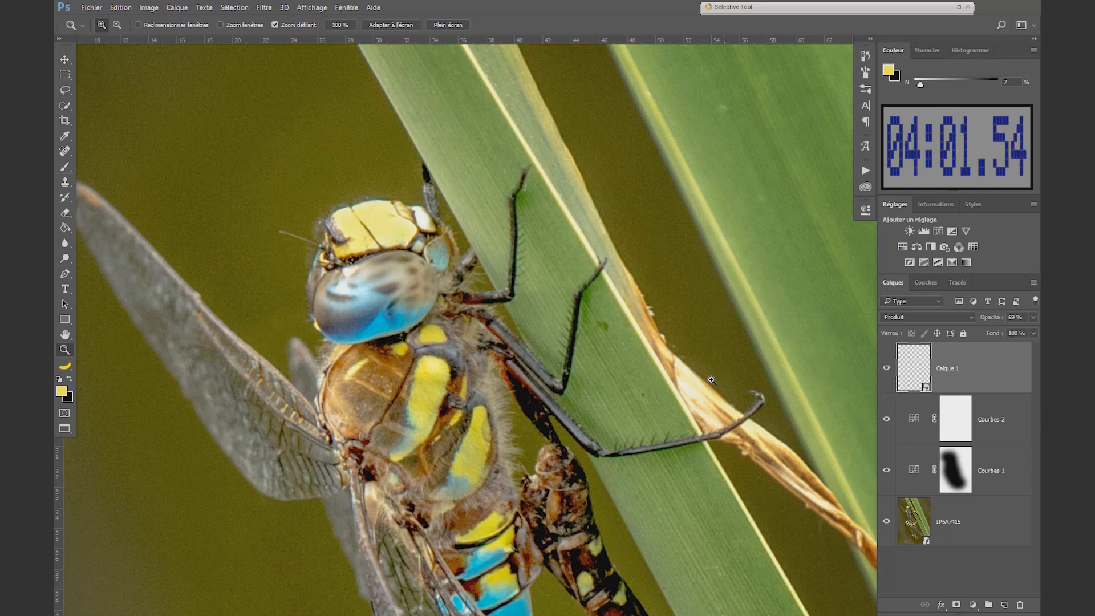
drag(716, 382, 648, 396)
drag(719, 415, 478, 280)
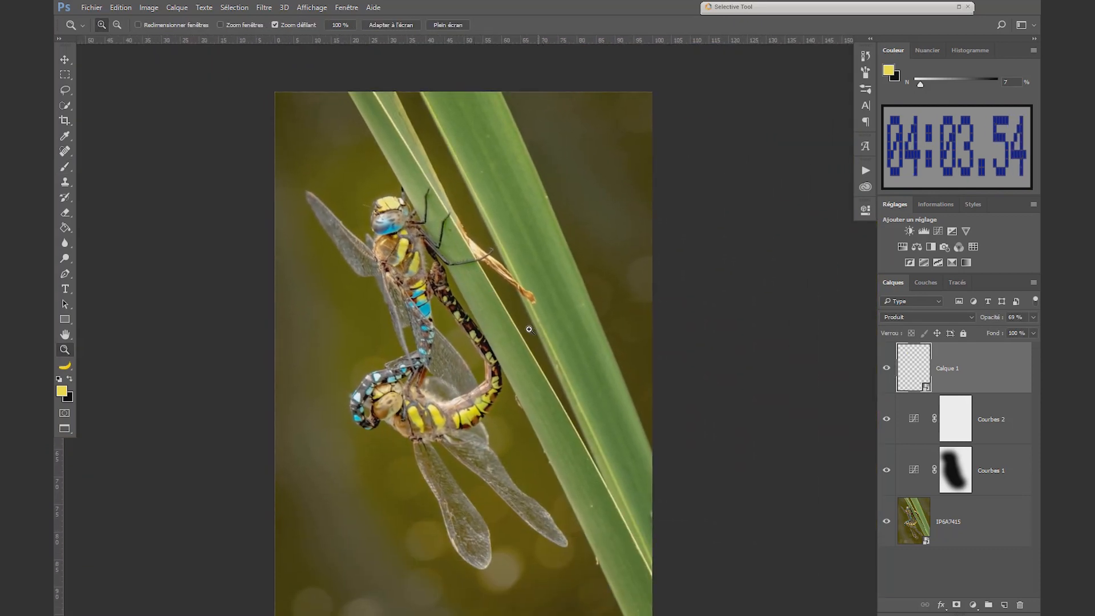
drag(526, 329, 520, 328)
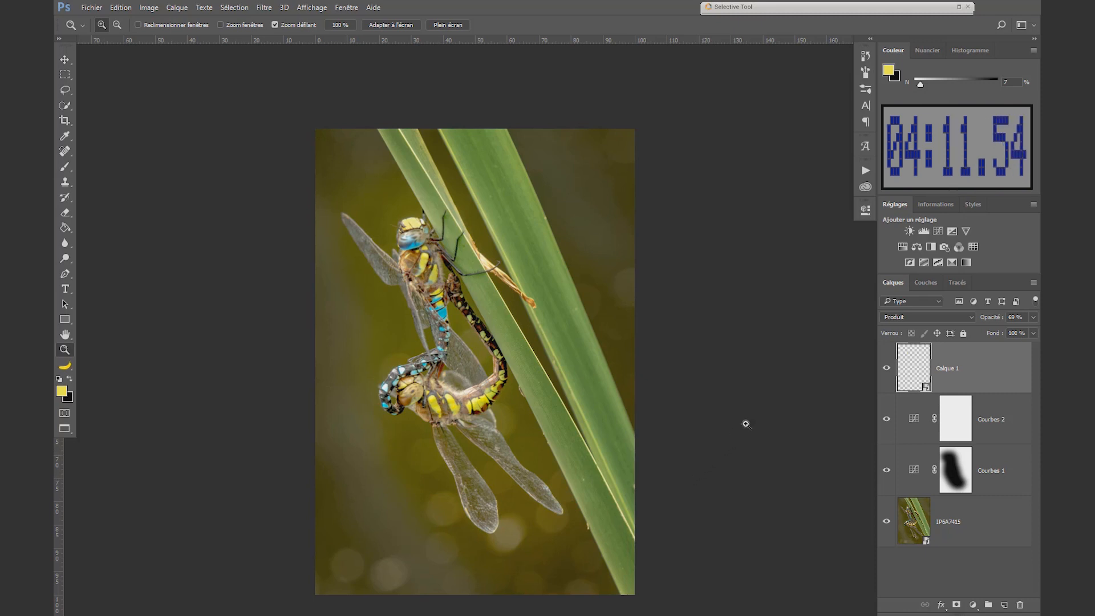
click(902, 246)
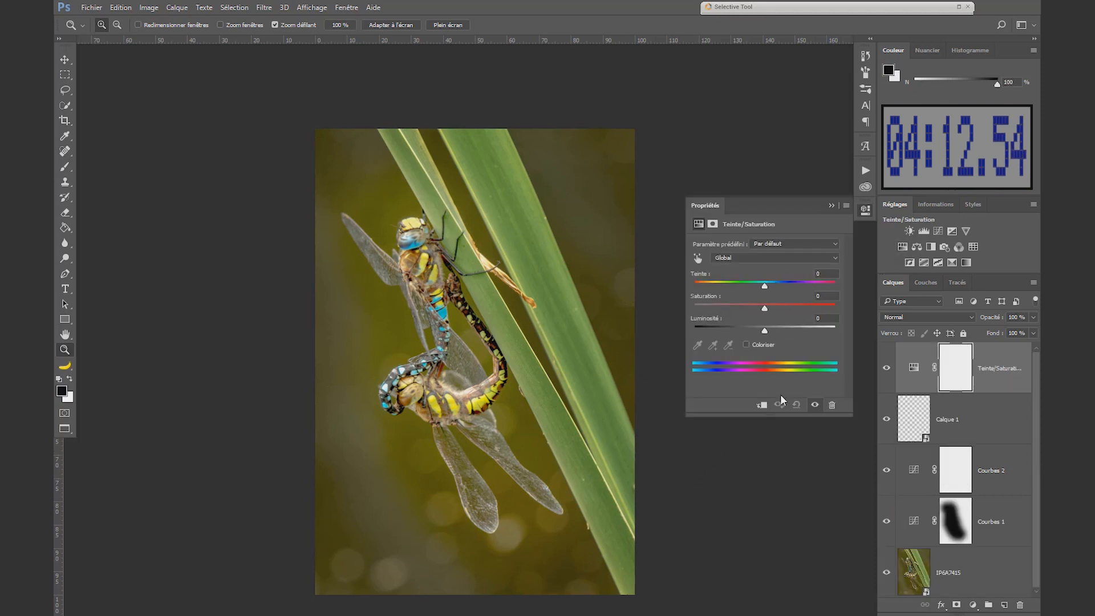
click(746, 344)
drag(715, 287, 772, 285)
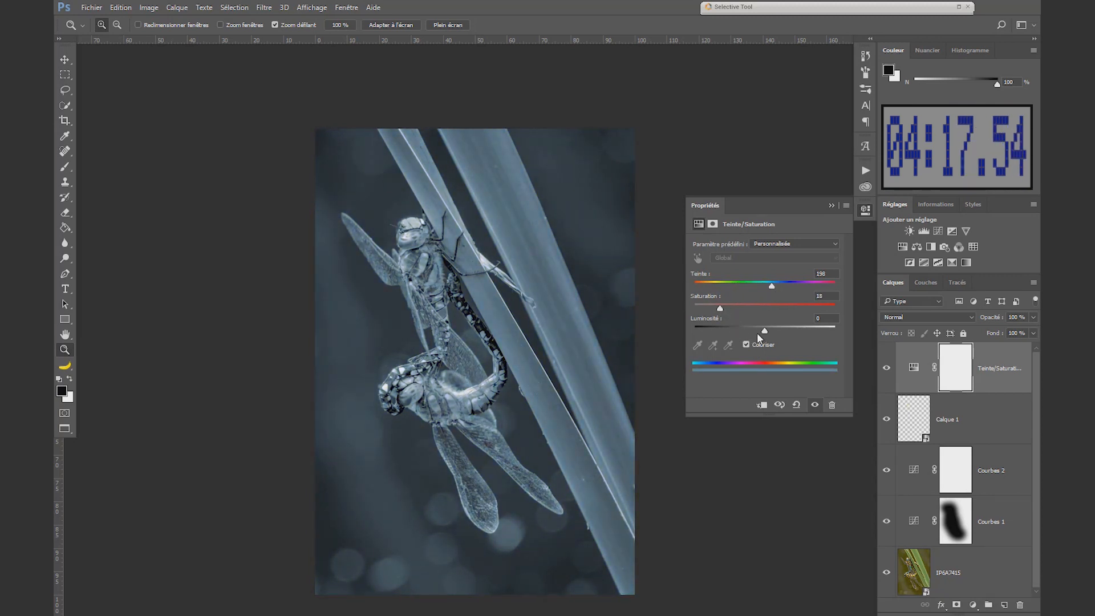
drag(763, 330, 773, 332)
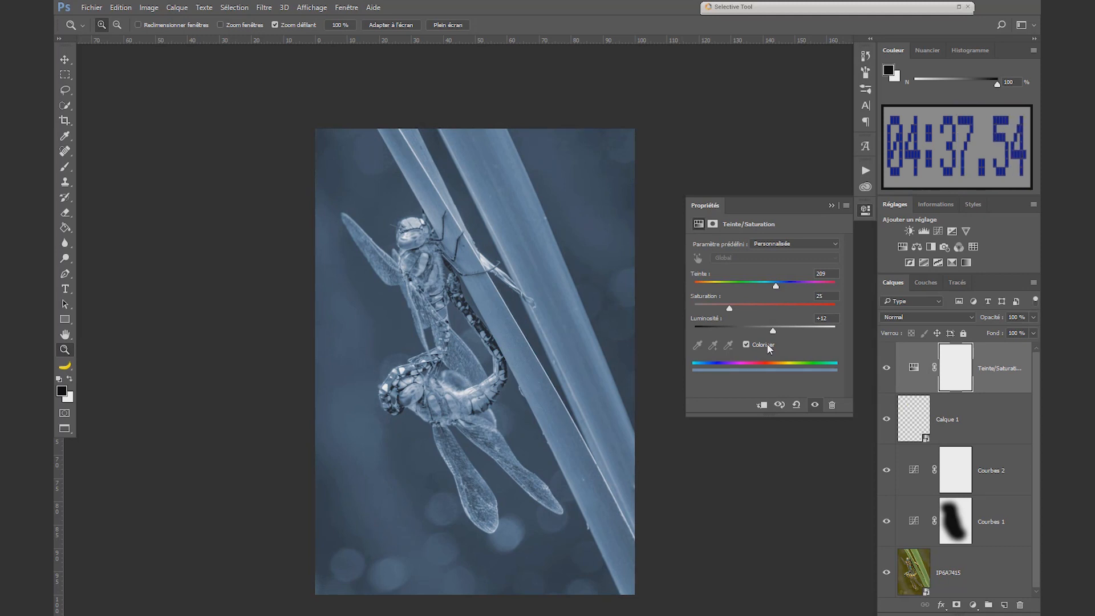
Set the Teinte/Saturation layer's blend mode to Produit and its opacity to 57%.
click(923, 317)
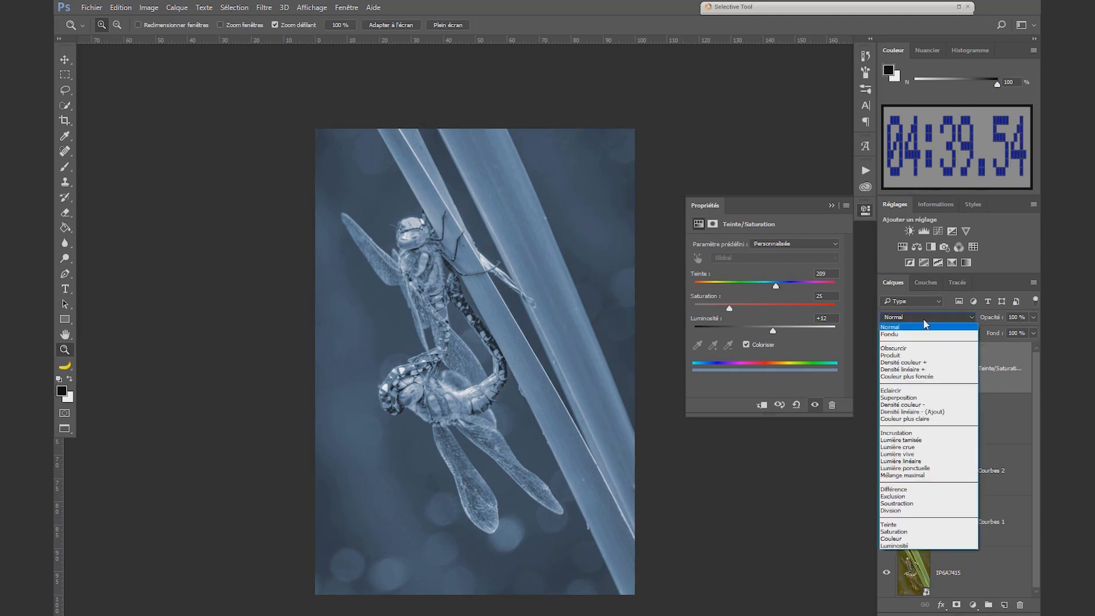
click(904, 355)
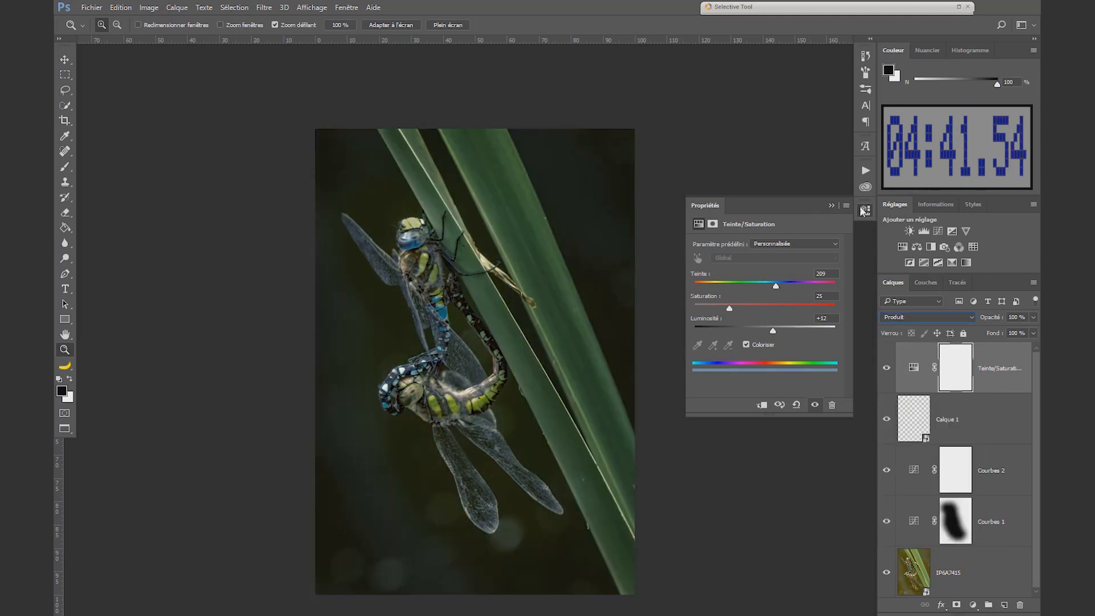
click(865, 210)
drag(997, 321, 971, 323)
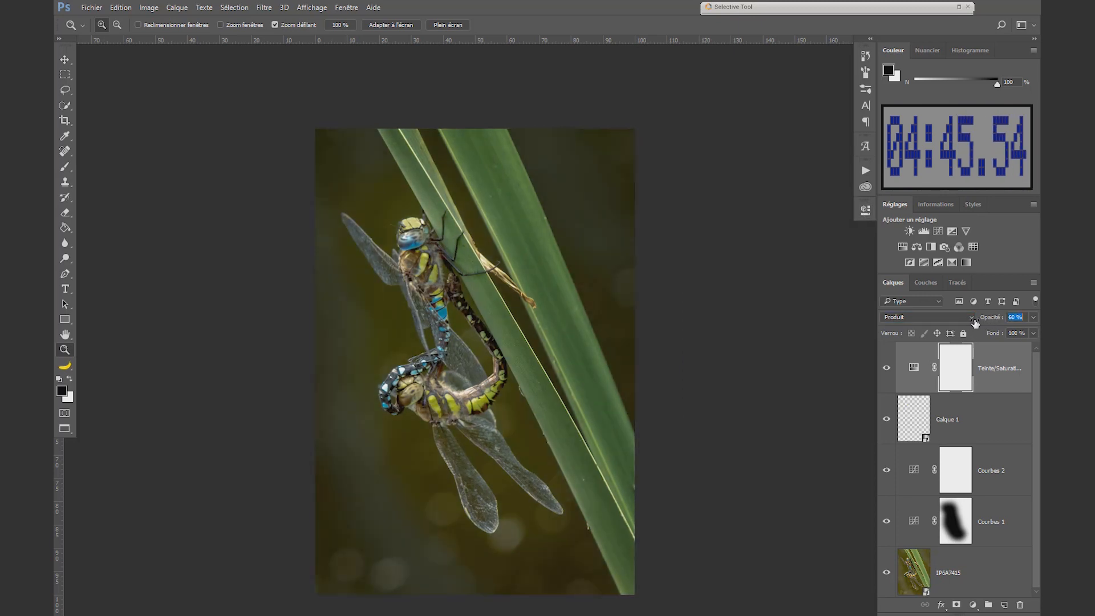
Brighten the dragonflies with a copy of Courbes 1 above all layers, its mask inverted and its curve at input 107, output 149.
key(alt)
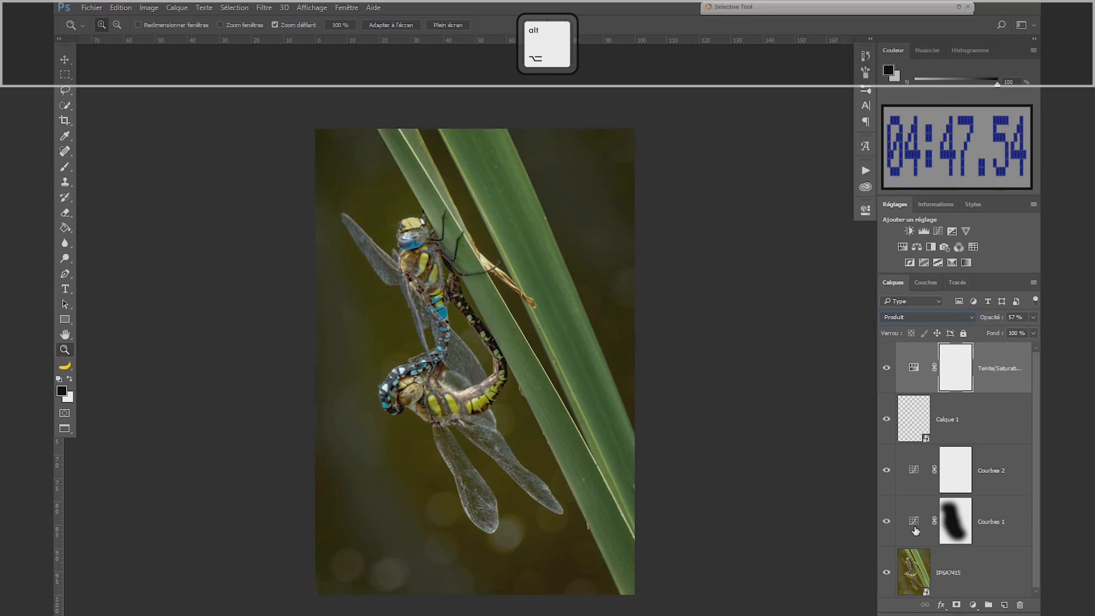
drag(916, 529, 920, 352)
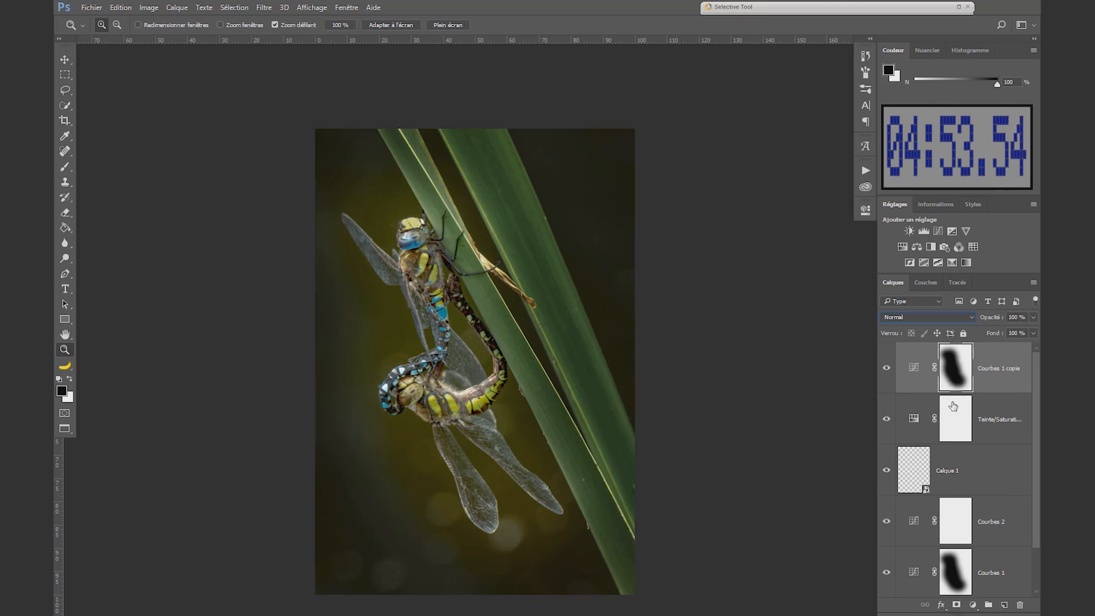
key(ctrl+i)
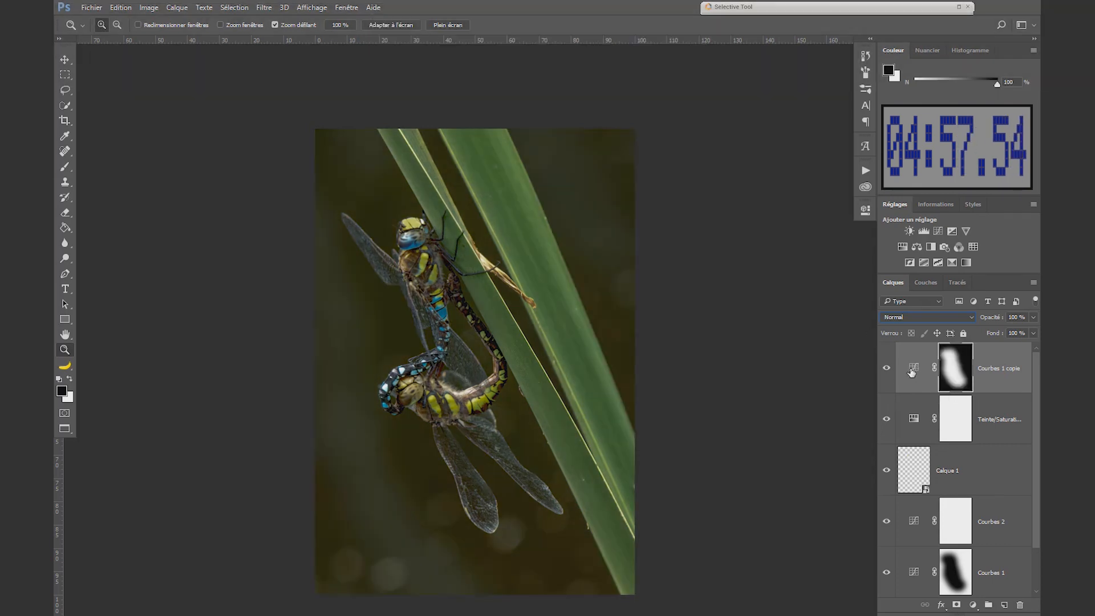
double_click(912, 369)
drag(784, 334, 770, 314)
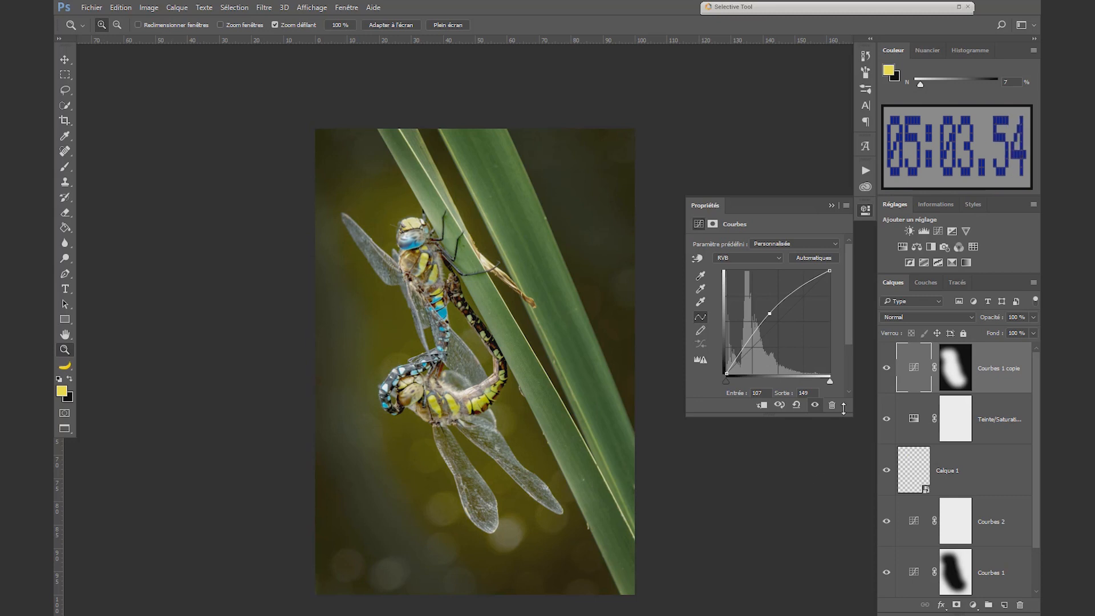